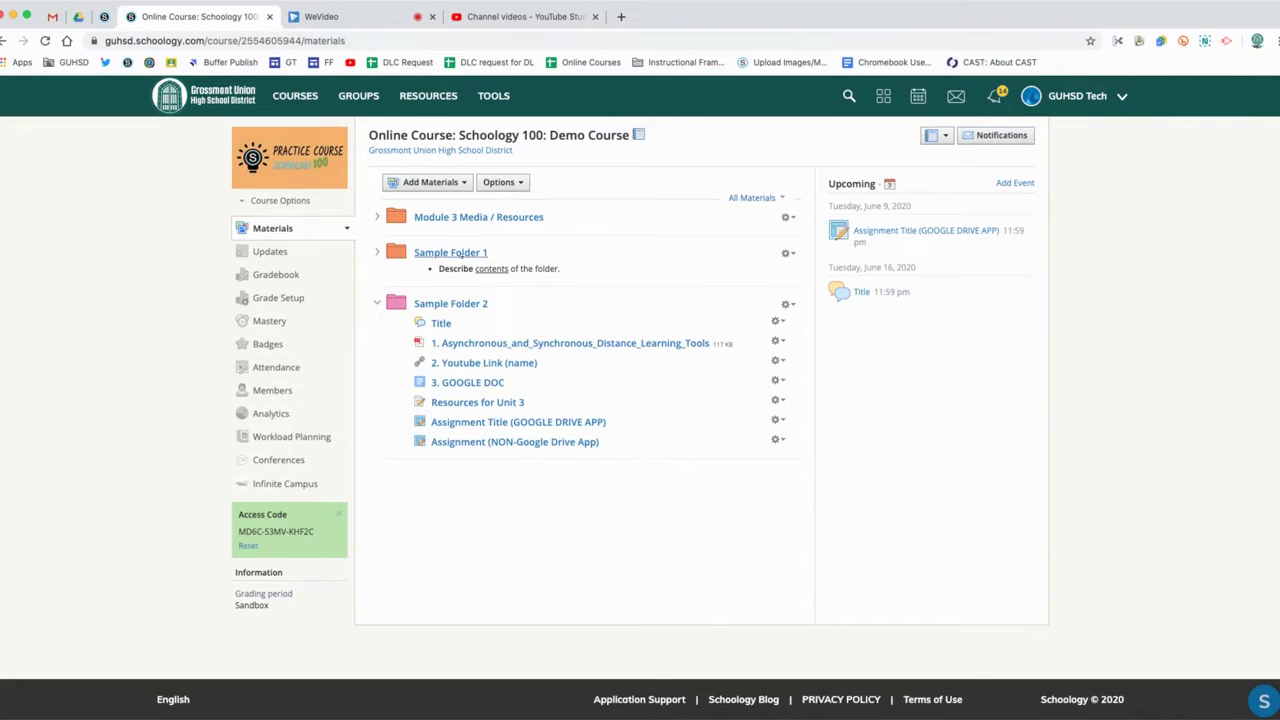
- From the add line below Sample Folder 2's last item, choose Add Test/Quiz
drag(466, 322, 478, 450)
click(480, 452)
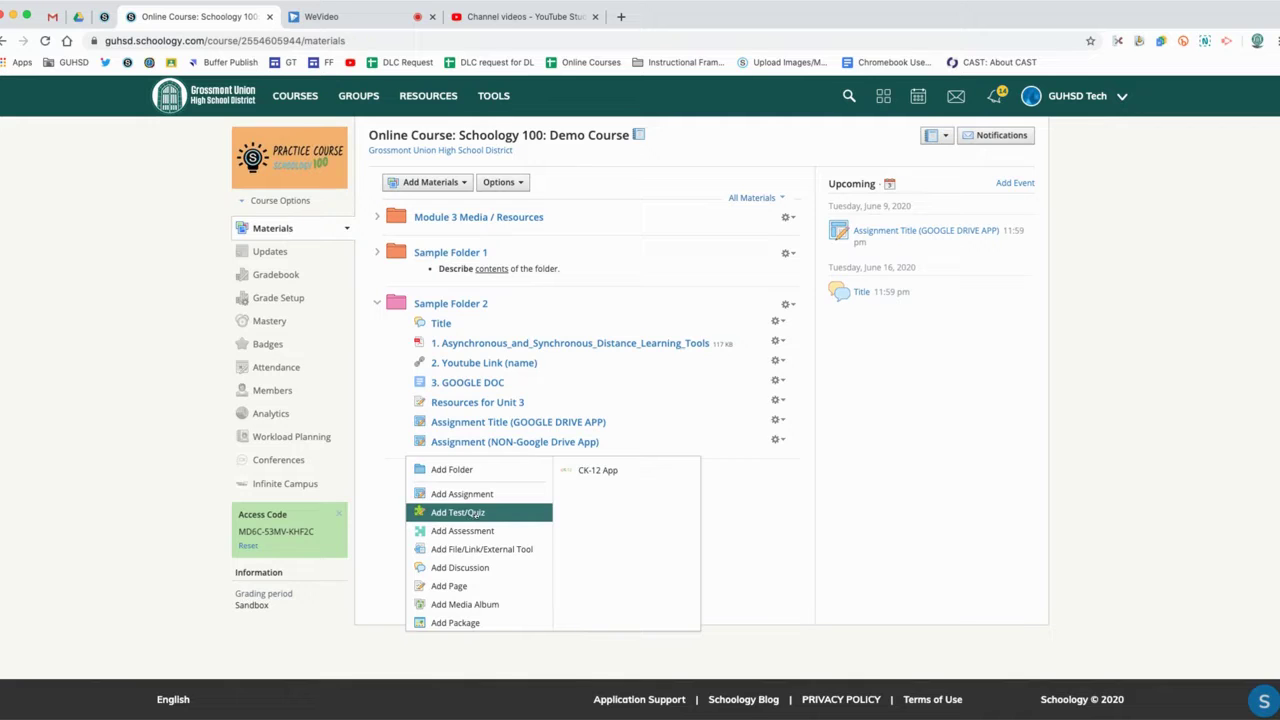
click(476, 512)
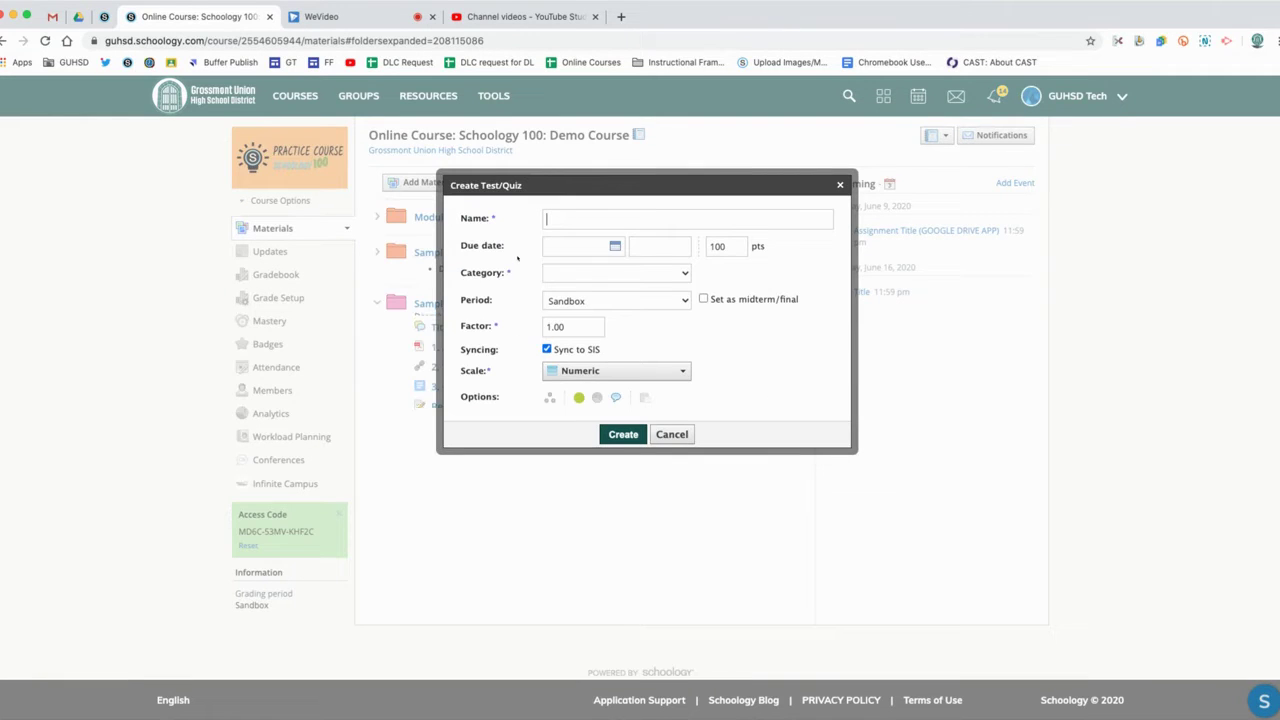
- Create 'Sample Tets/Quiz' due June 3, 2020, worth 100 points, in the Discussions category
text(Sample )
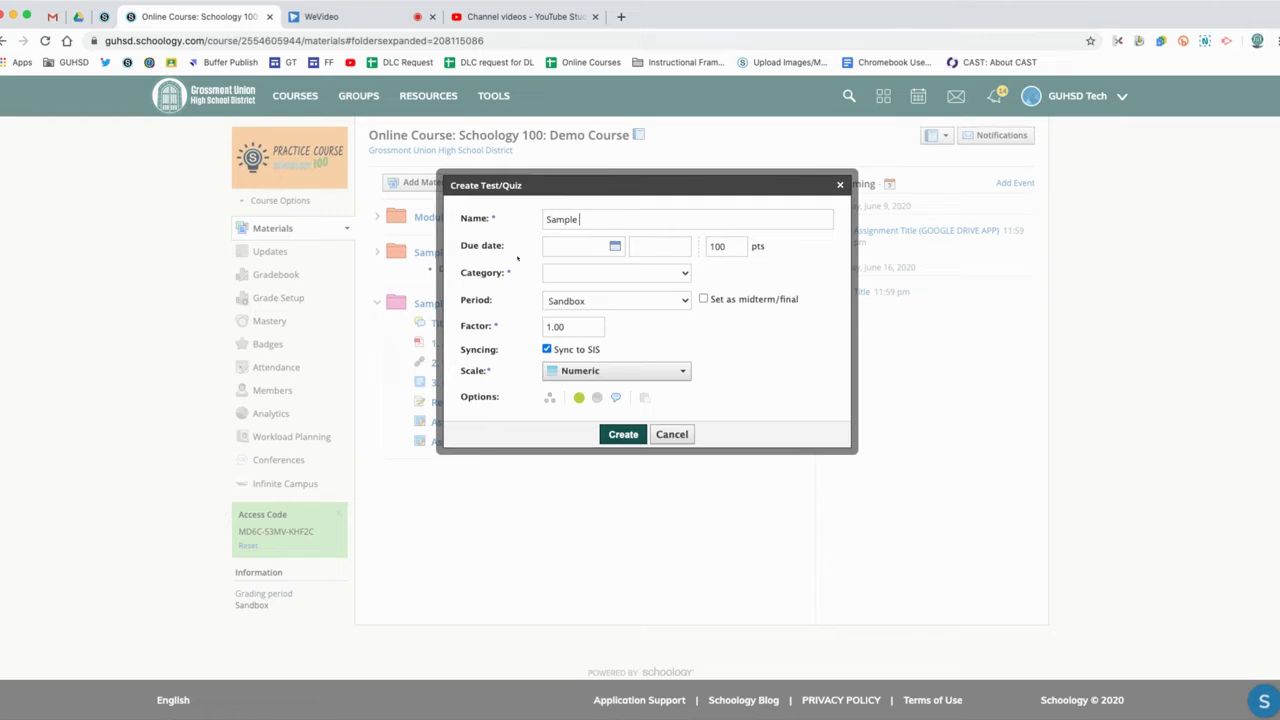
text(Tets/Quiz)
click(597, 253)
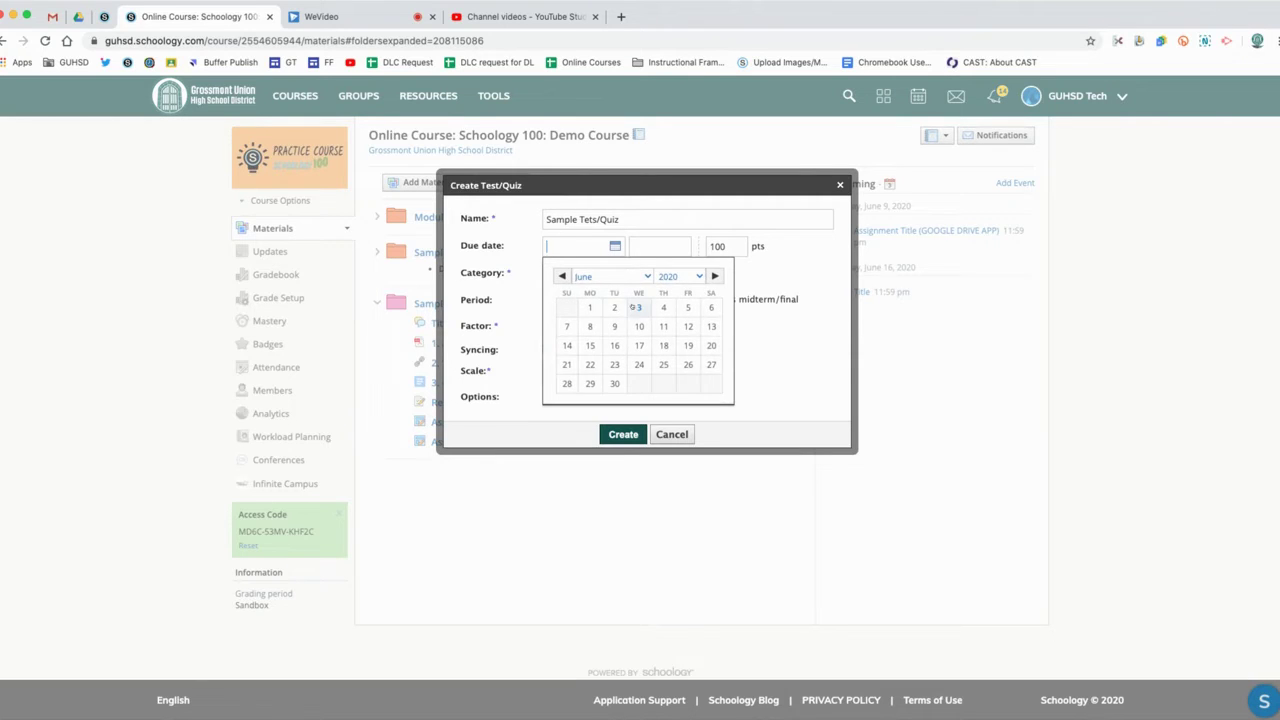
click(634, 307)
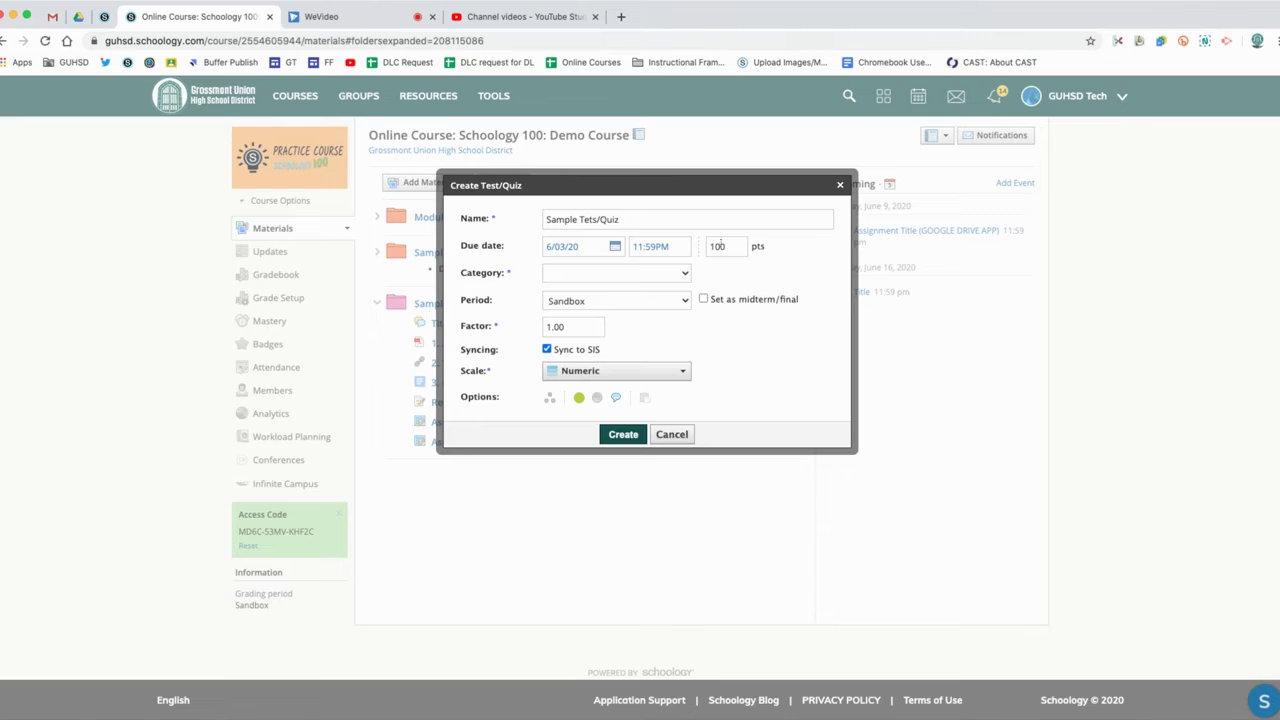
double_click(720, 245)
click(717, 248)
click(660, 303)
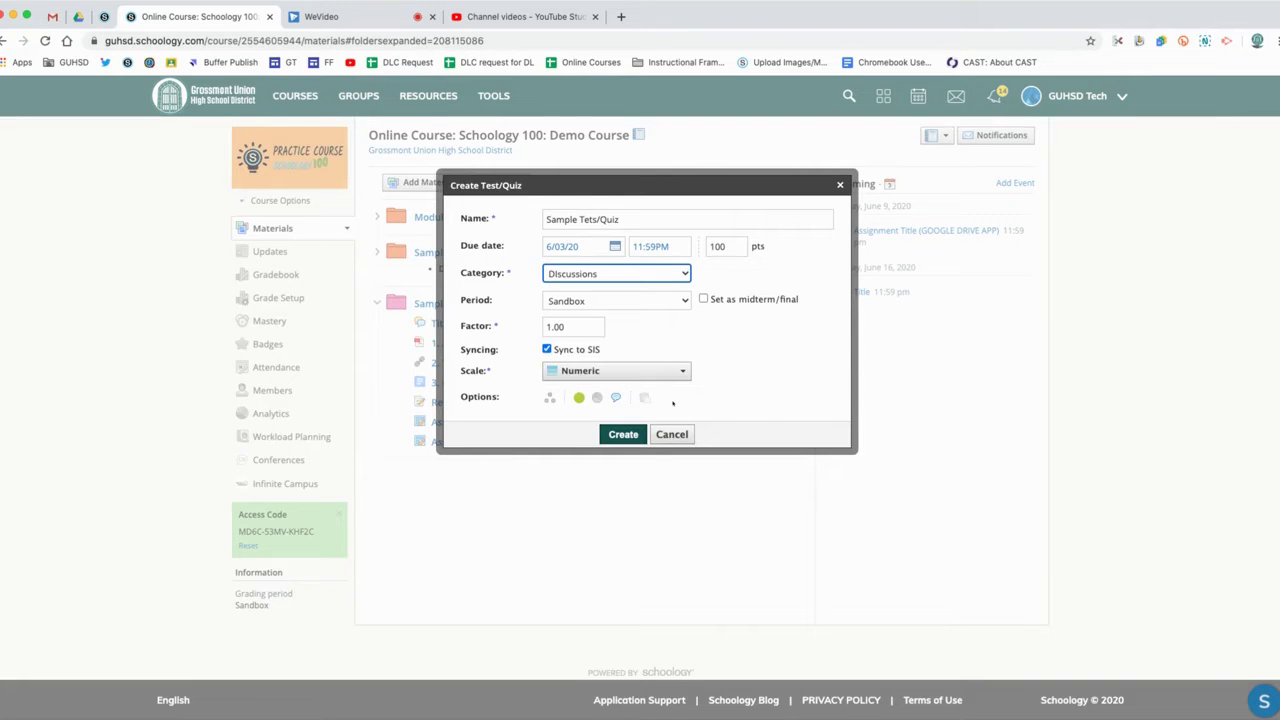
click(622, 434)
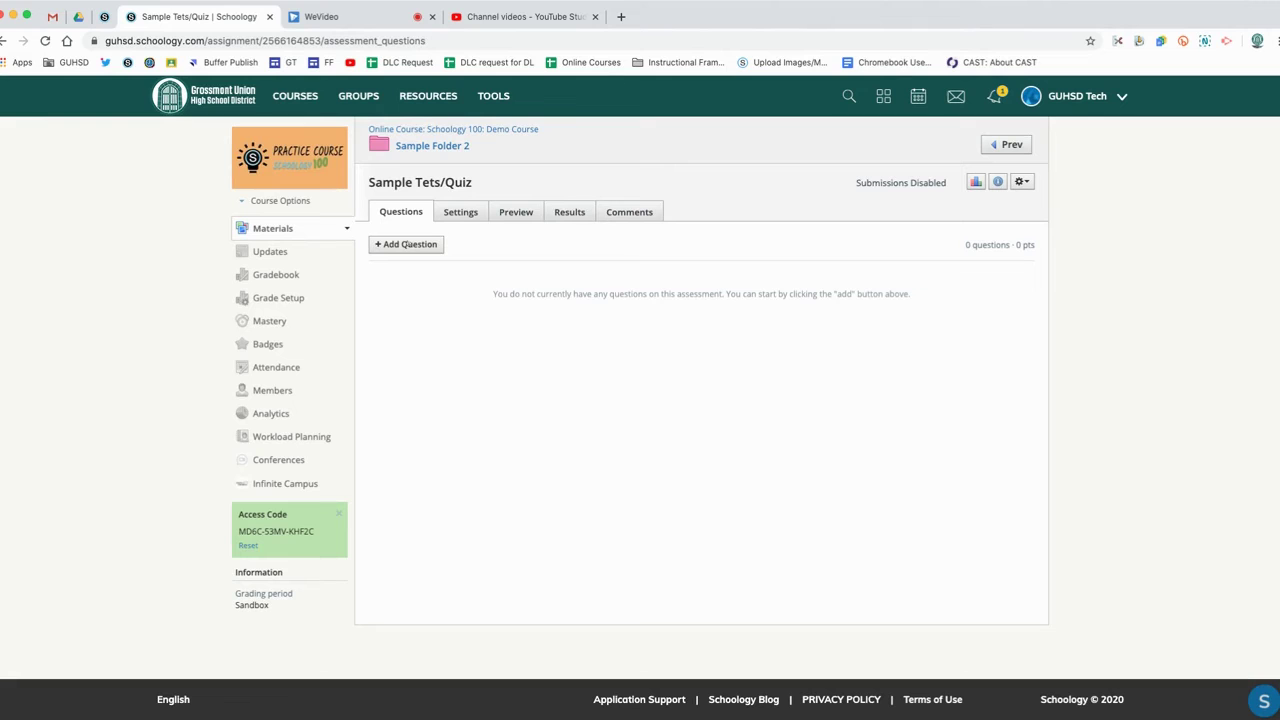
- Open the Add Question list of question types on the quiz's Questions tab
click(408, 245)
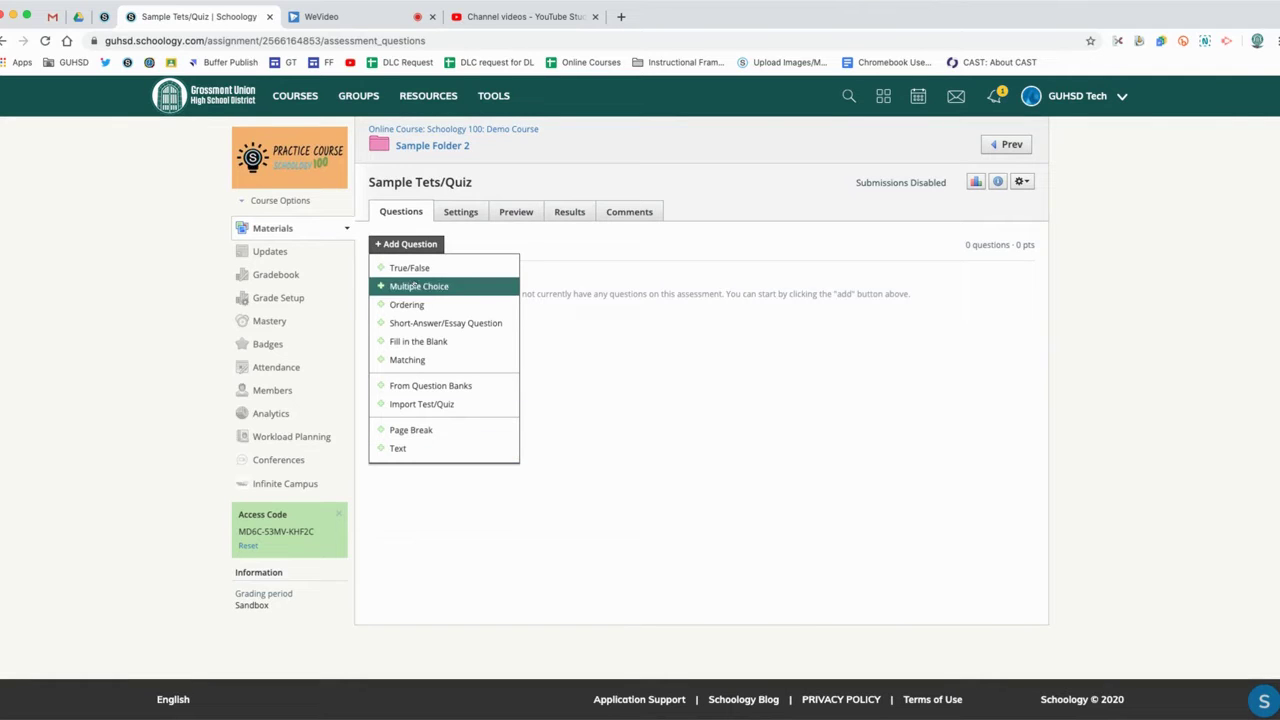
- Add a True/False question reading 'Type Question here.' in bold at size 18
click(409, 268)
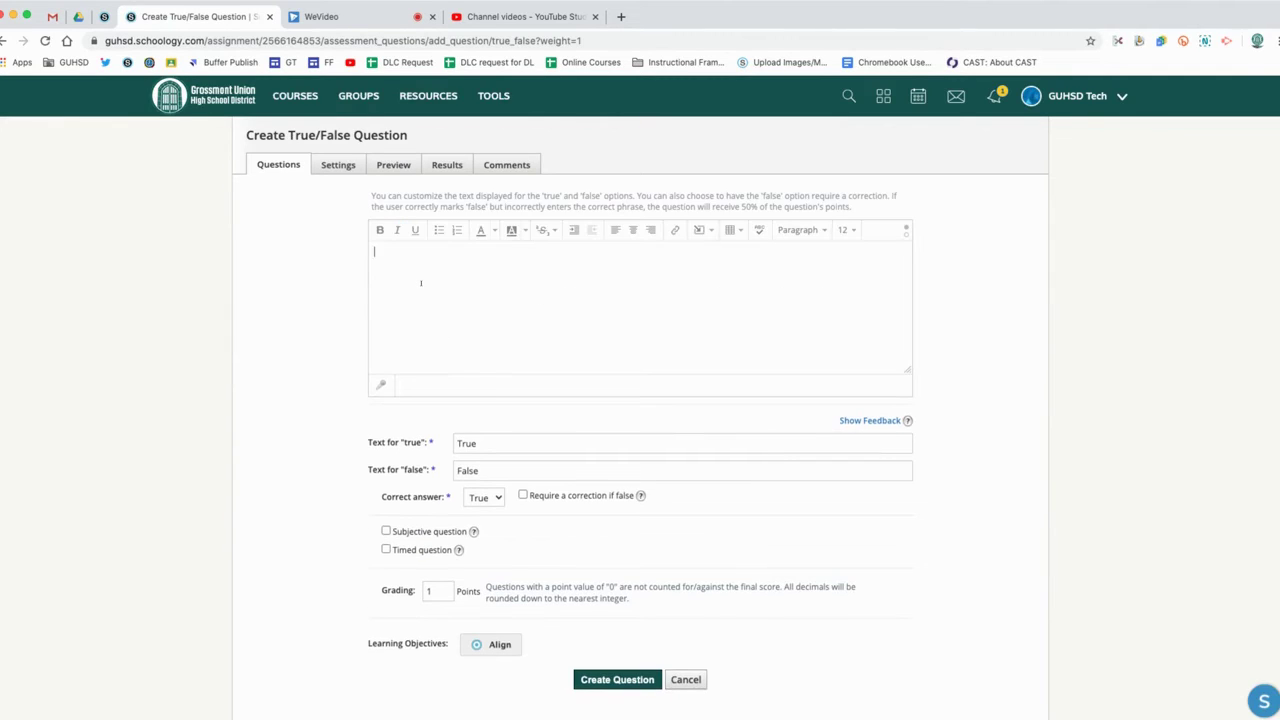
scroll(434, 366, down, 2)
scroll(434, 366, up, 2)
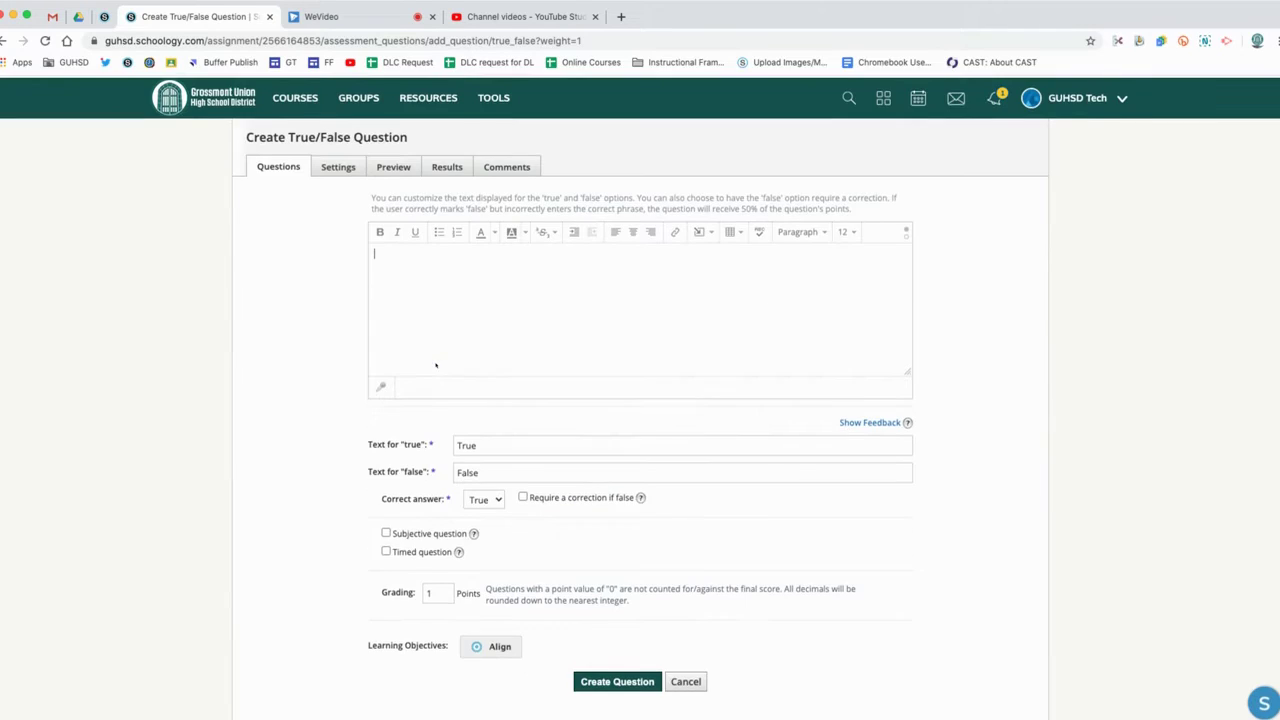
click(395, 251)
text(Type Question here.)
triple_click(392, 251)
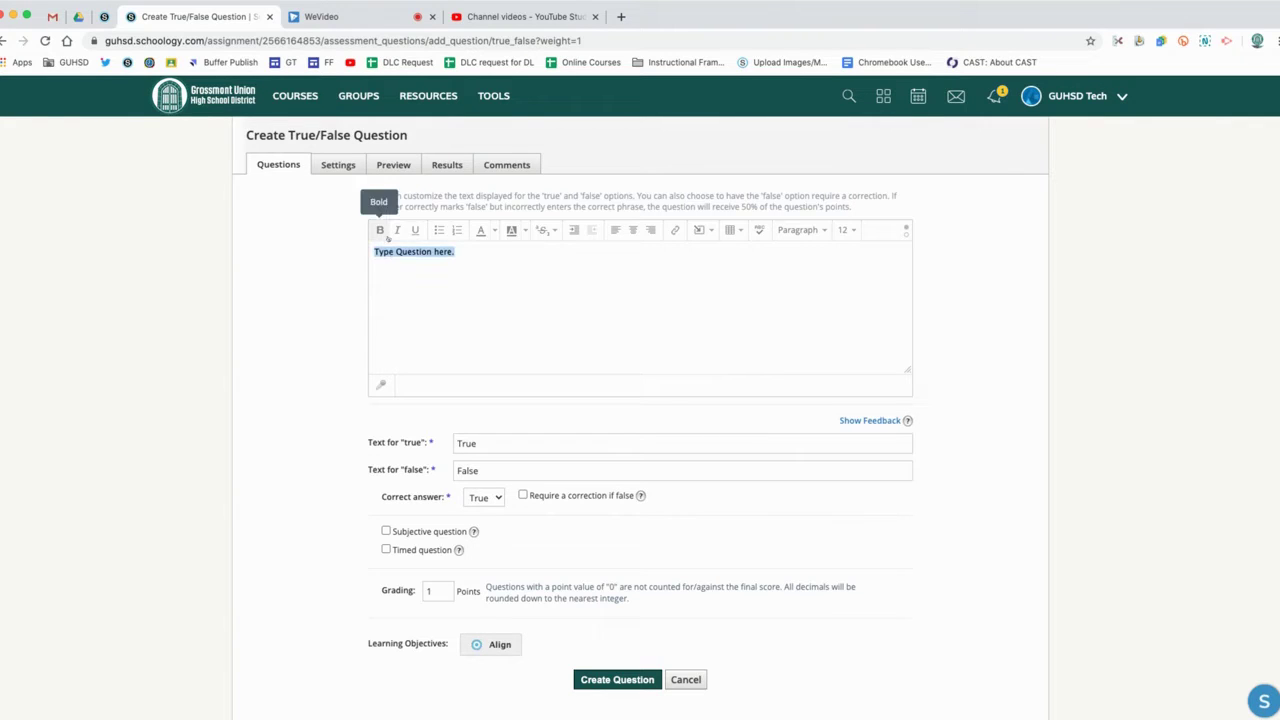
click(380, 231)
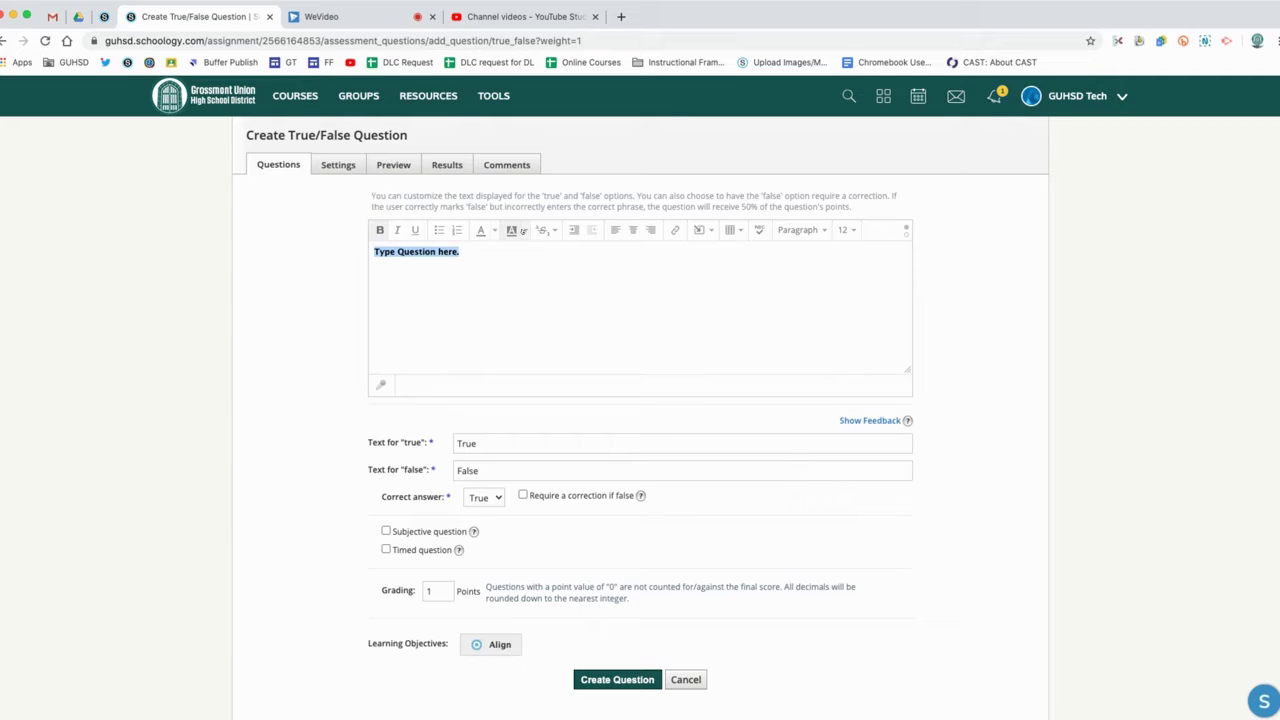
click(846, 230)
click(845, 351)
click(550, 251)
- Review the wording of the True and False answer fields
scroll(488, 410, down, 1)
click(488, 412)
double_click(472, 414)
double_click(467, 443)
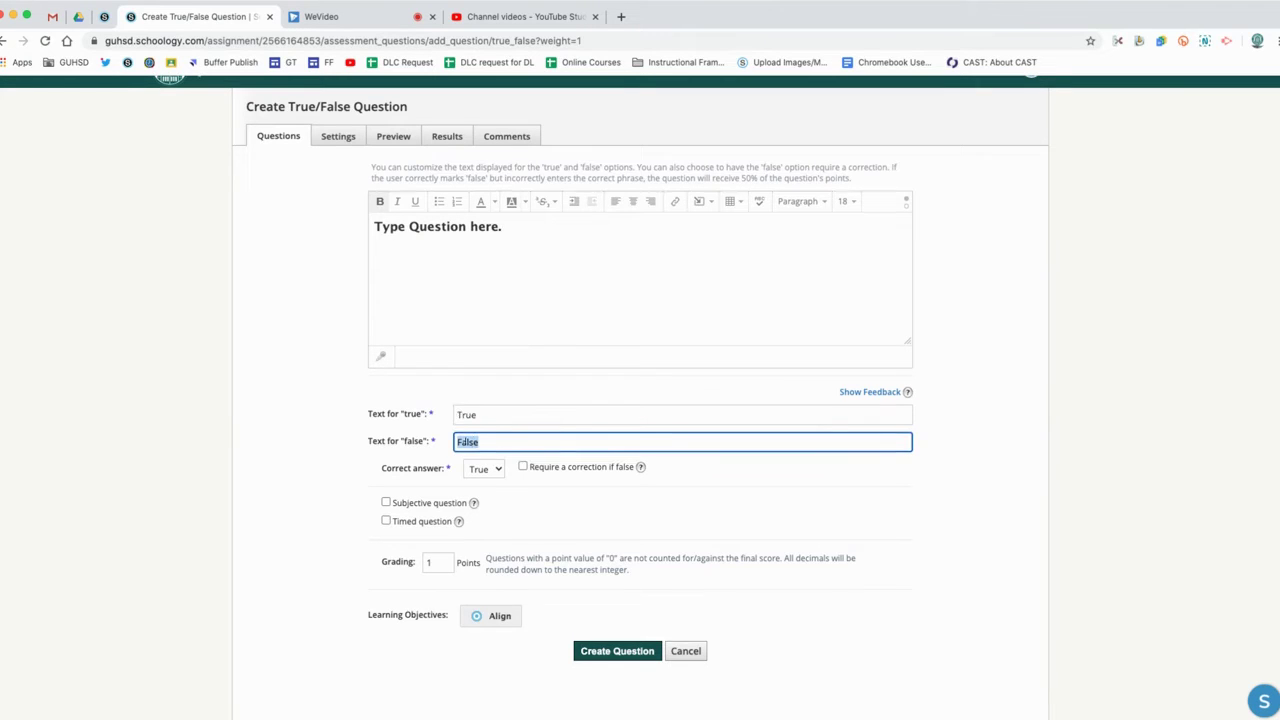
- Keep True as the correct answer and require a correction if False is chosen
click(328, 442)
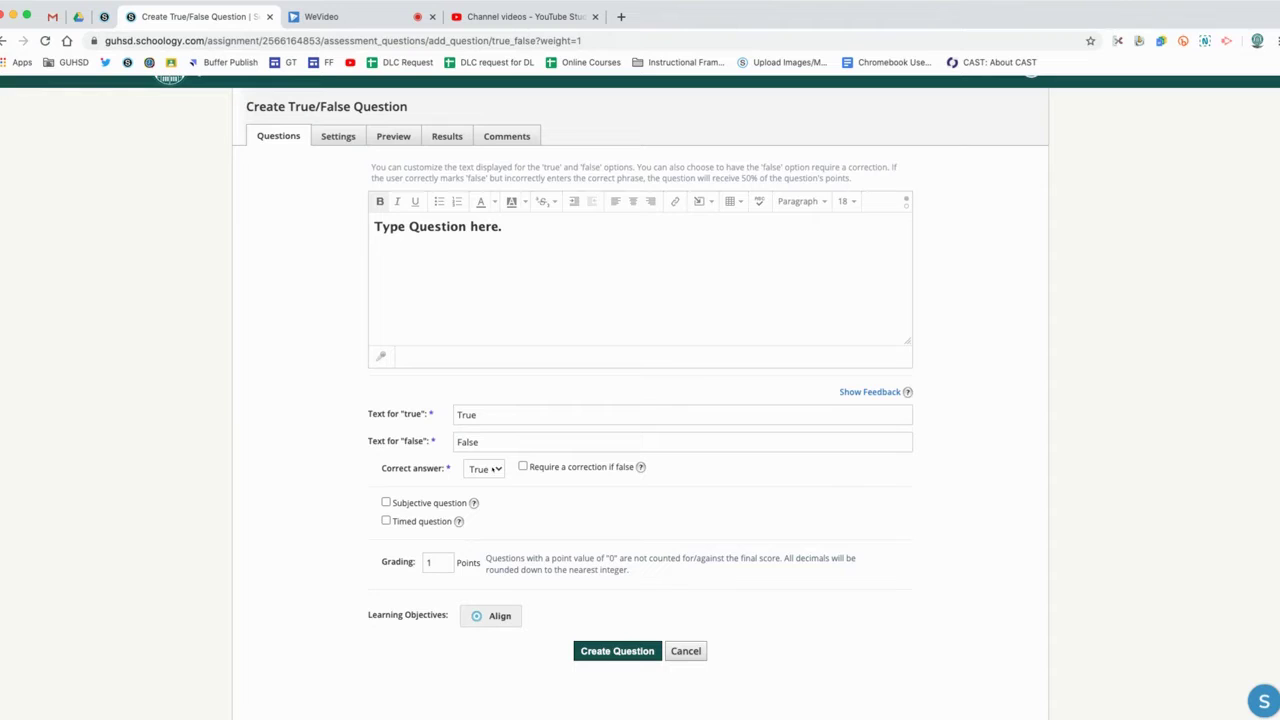
click(483, 470)
click(367, 472)
click(522, 467)
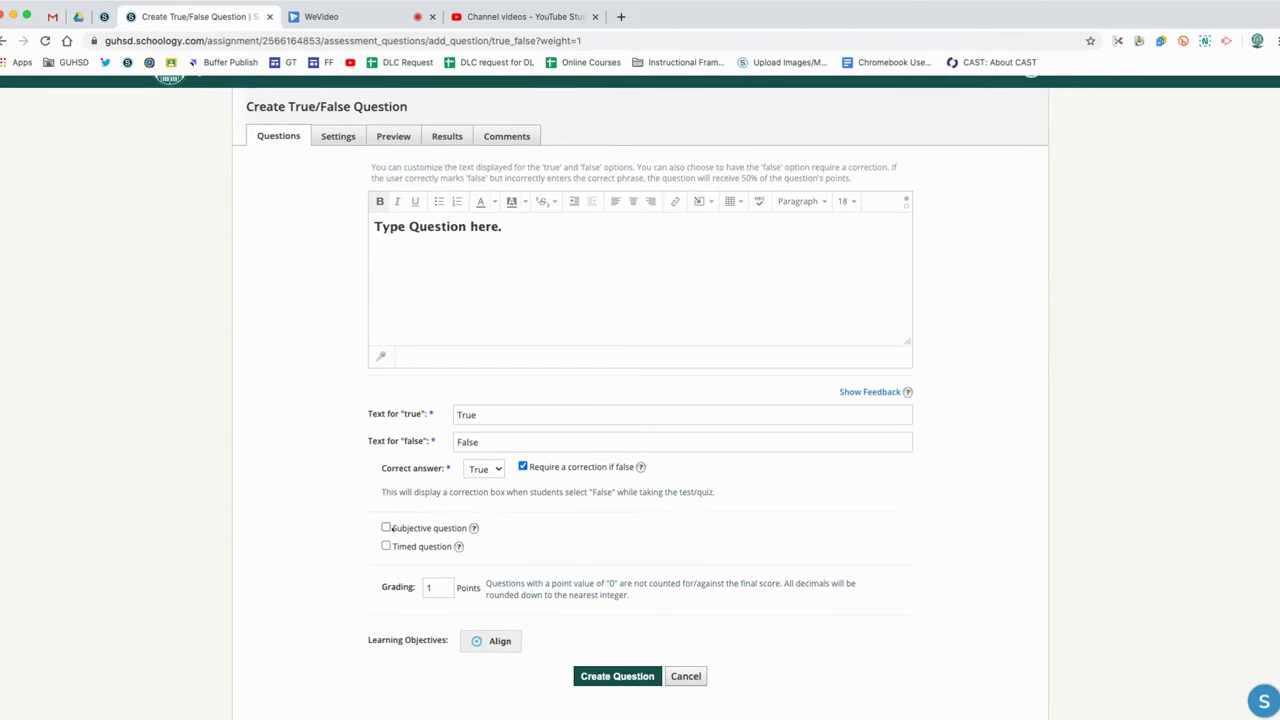
mouse_move(474, 528)
- Review the question's point value and save the True/False question
click(433, 587)
scroll(399, 597, down, 1)
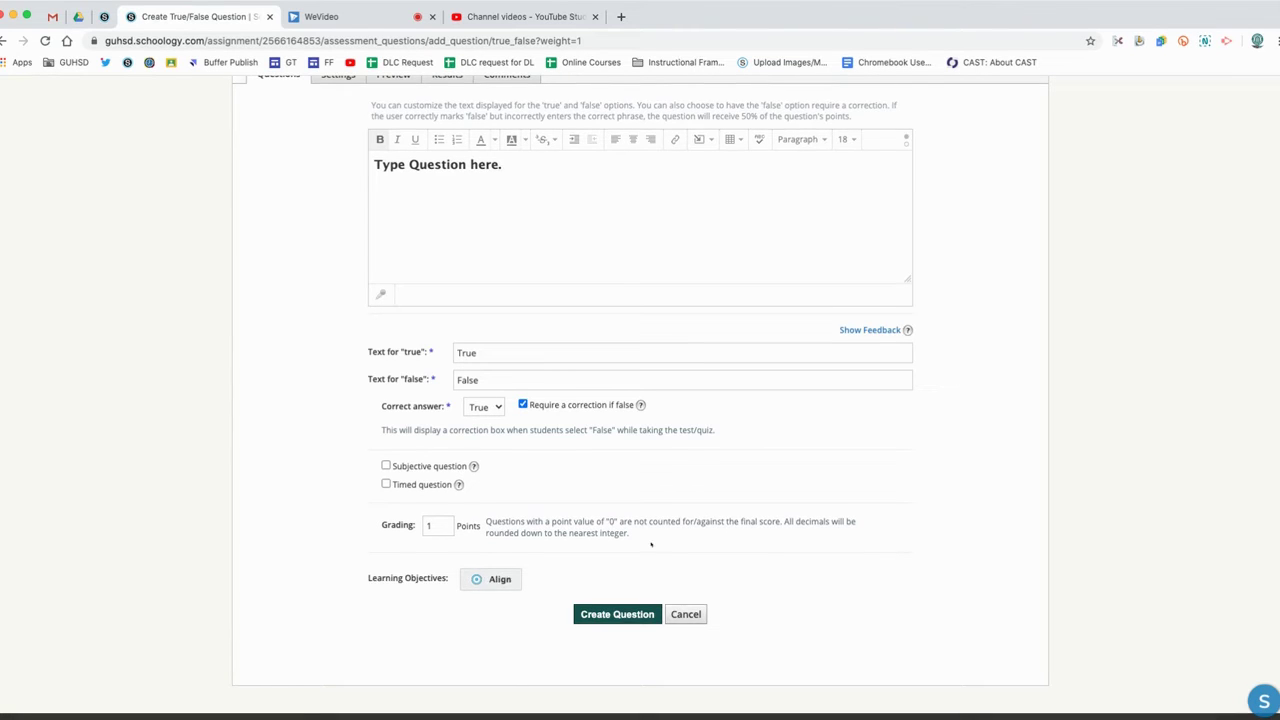
scroll(651, 545, up, 1)
key(Return)
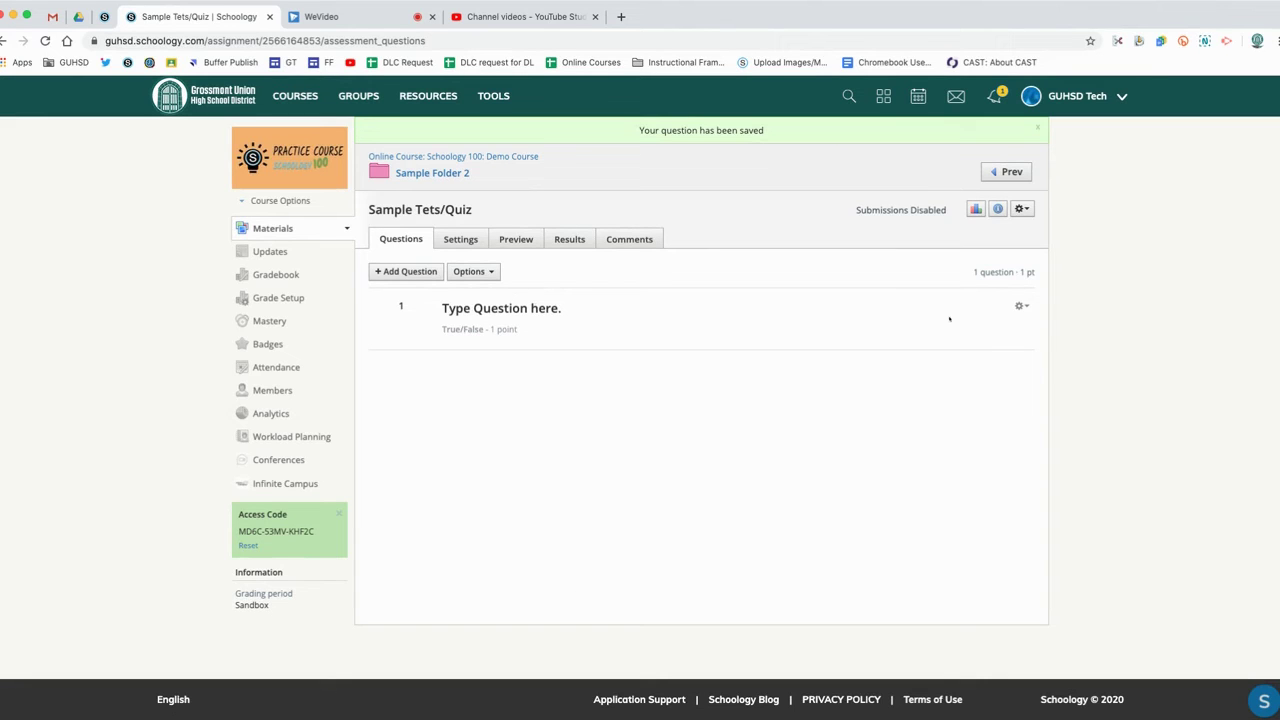
click(1022, 307)
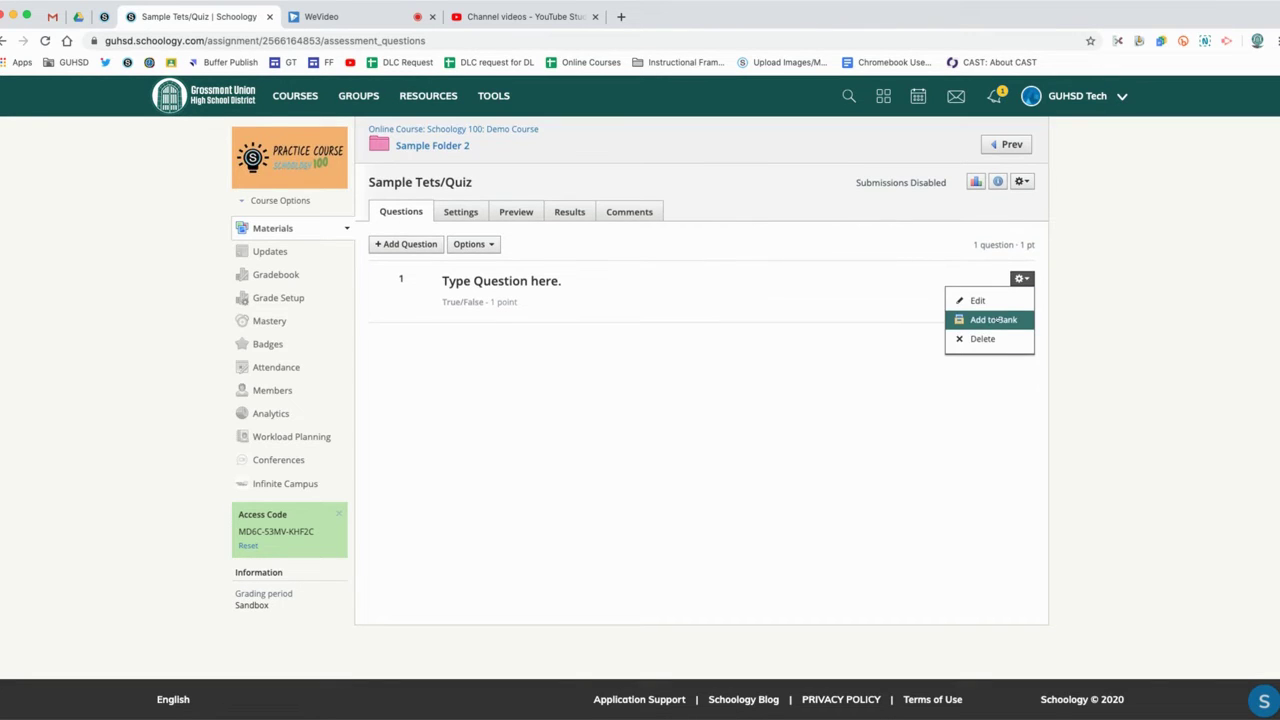
click(997, 320)
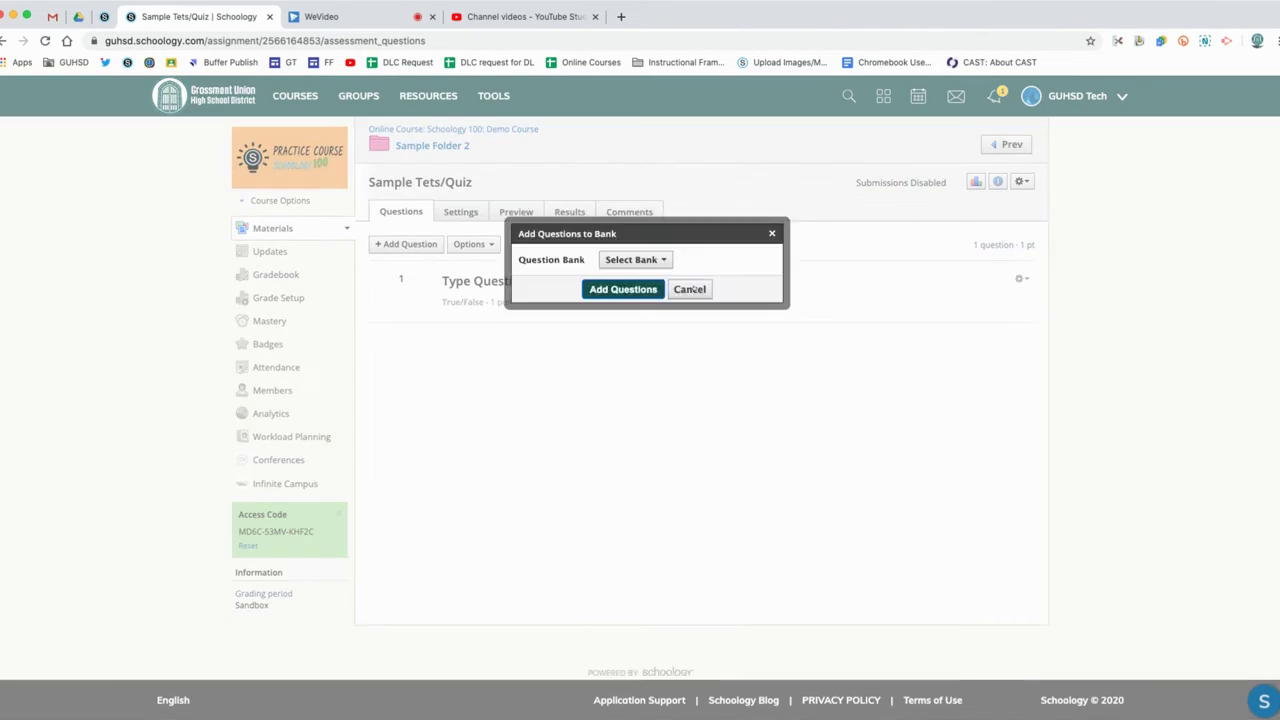
click(627, 260)
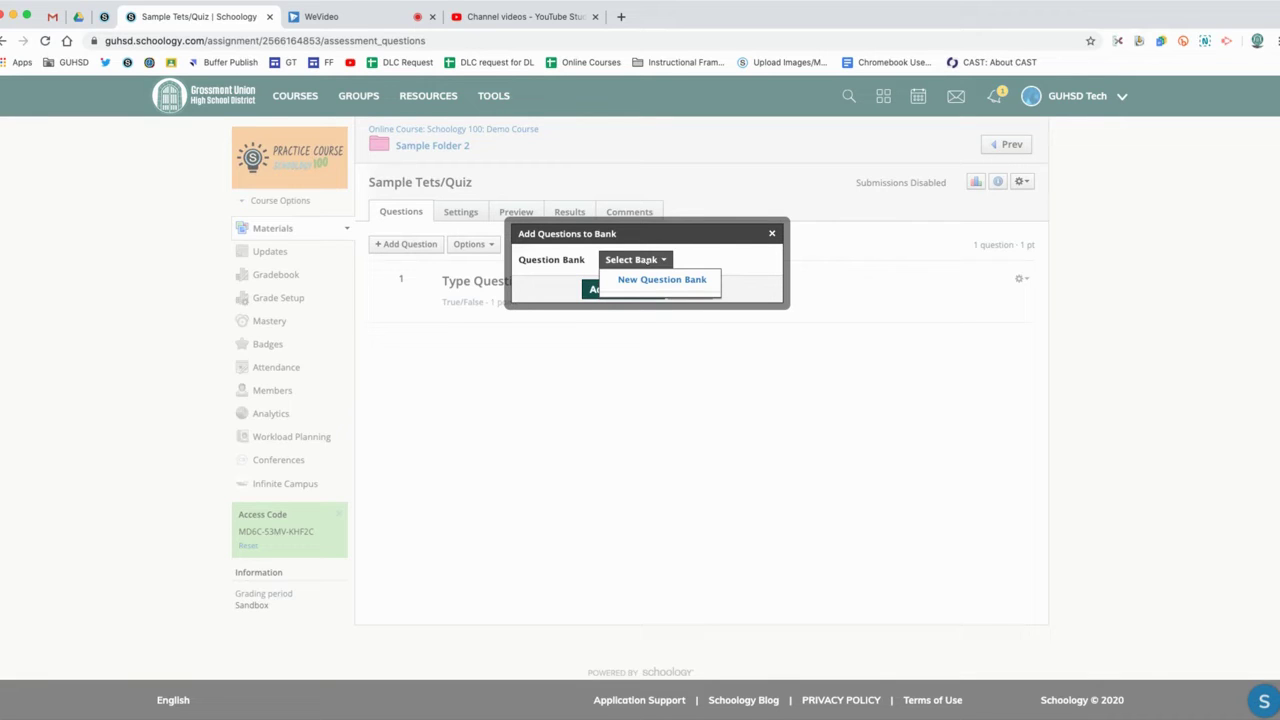
click(655, 279)
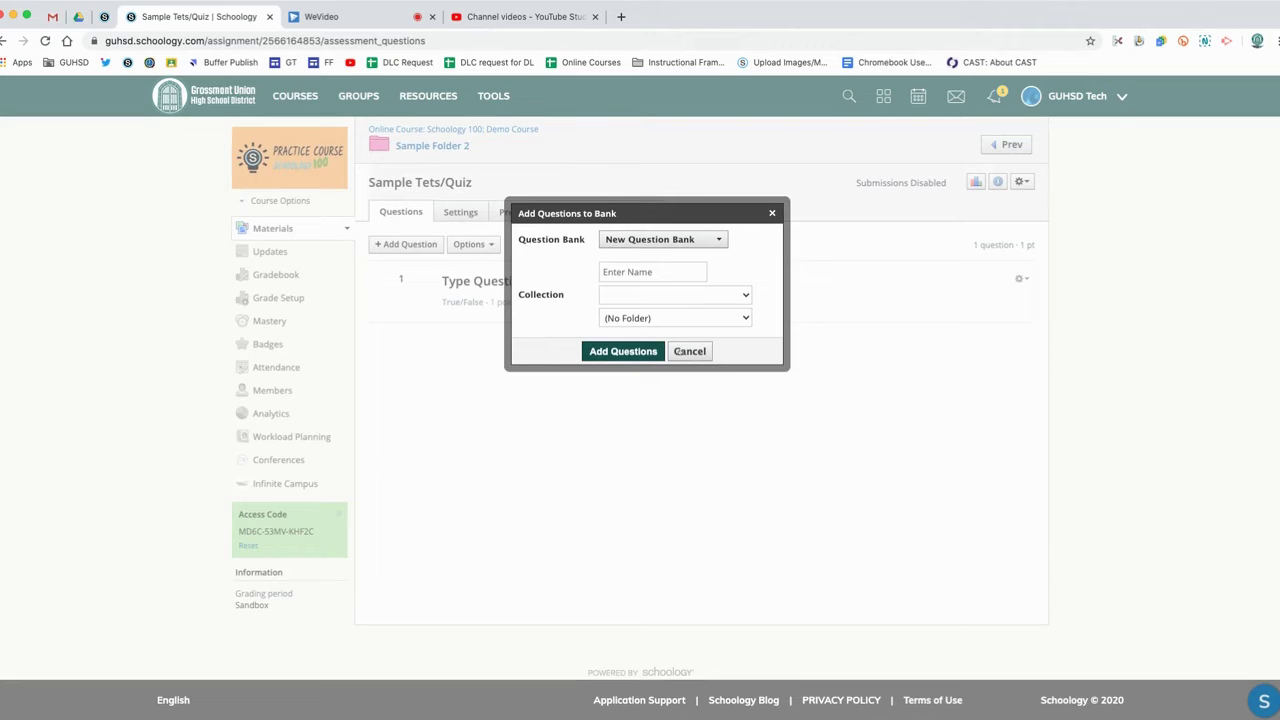
click(679, 351)
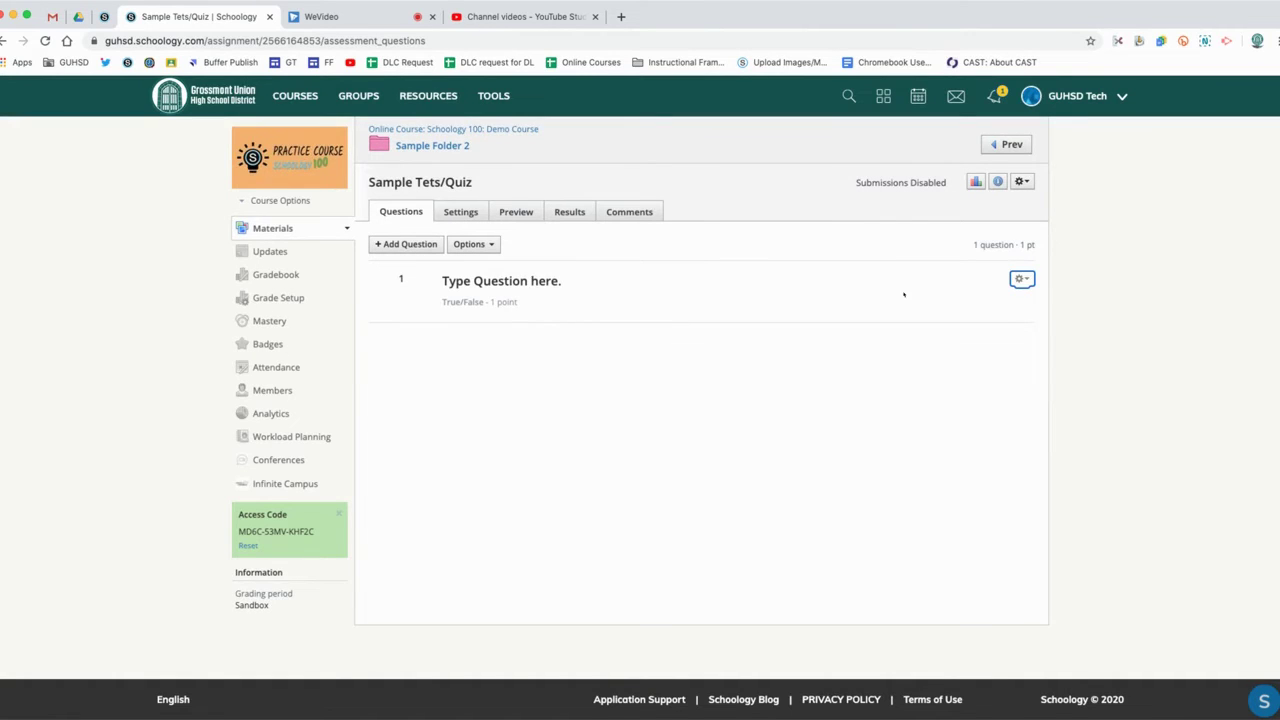
click(1021, 279)
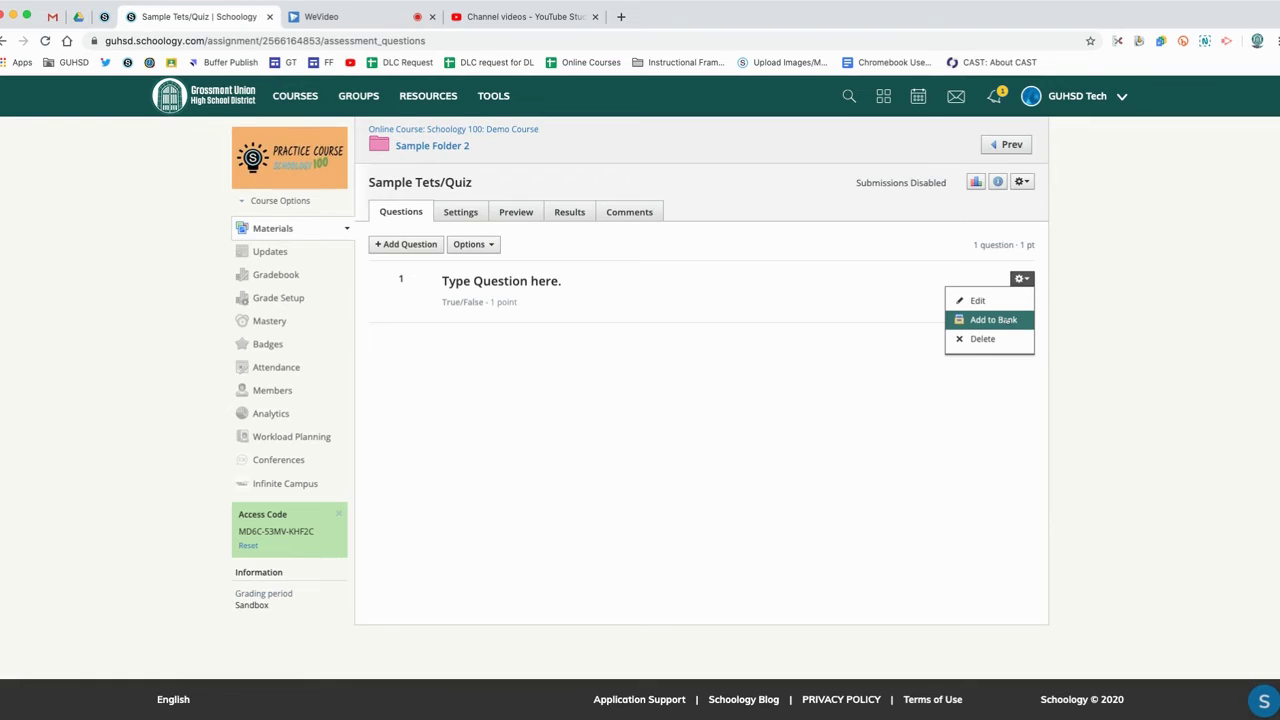
click(797, 401)
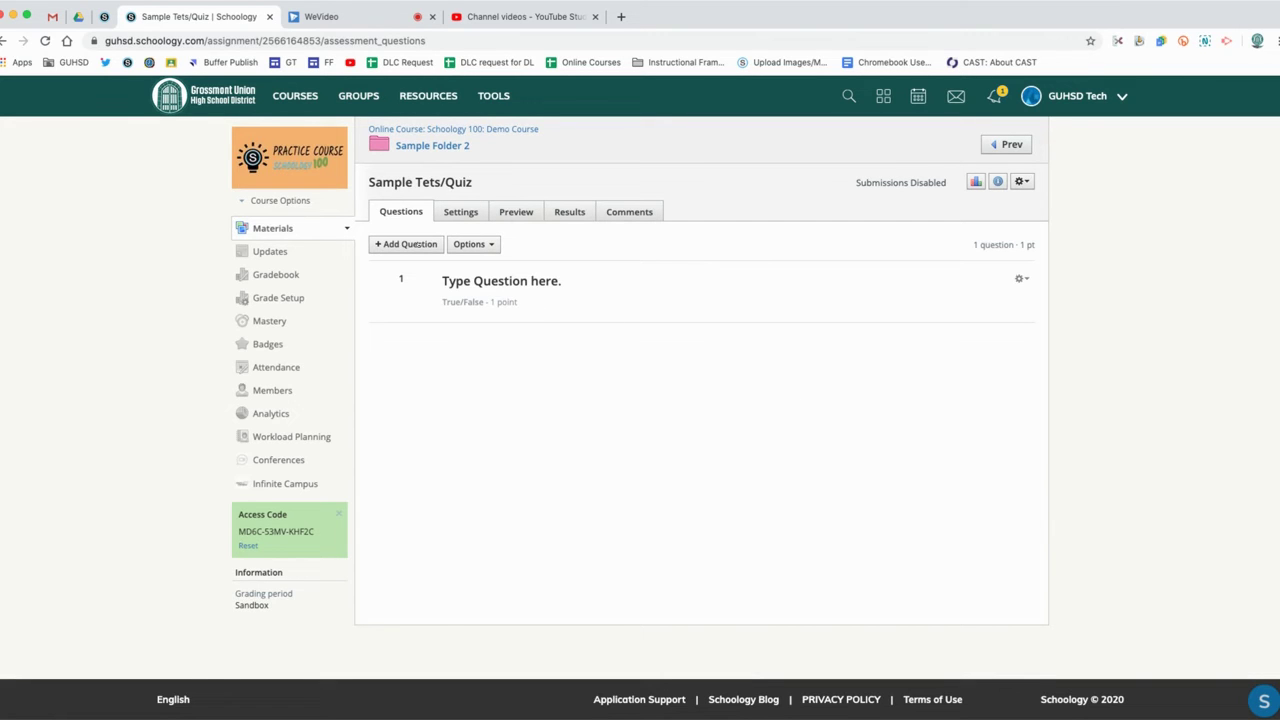
click(417, 246)
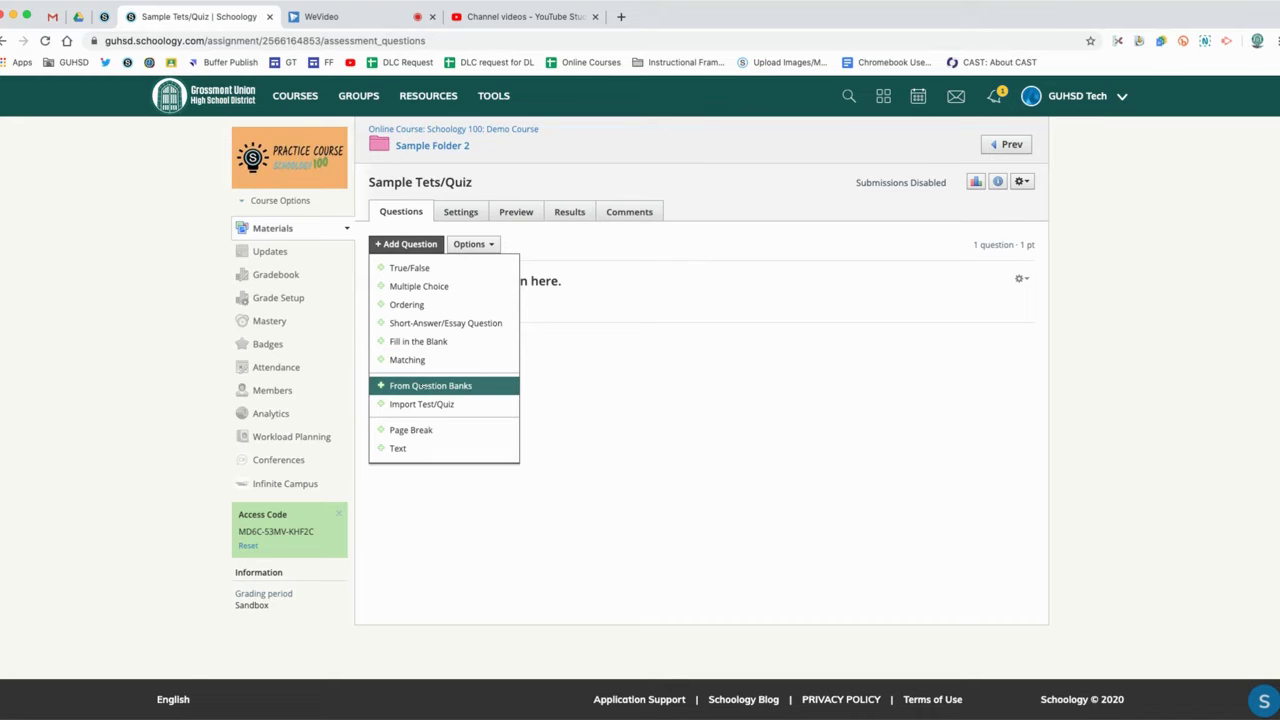
click(575, 390)
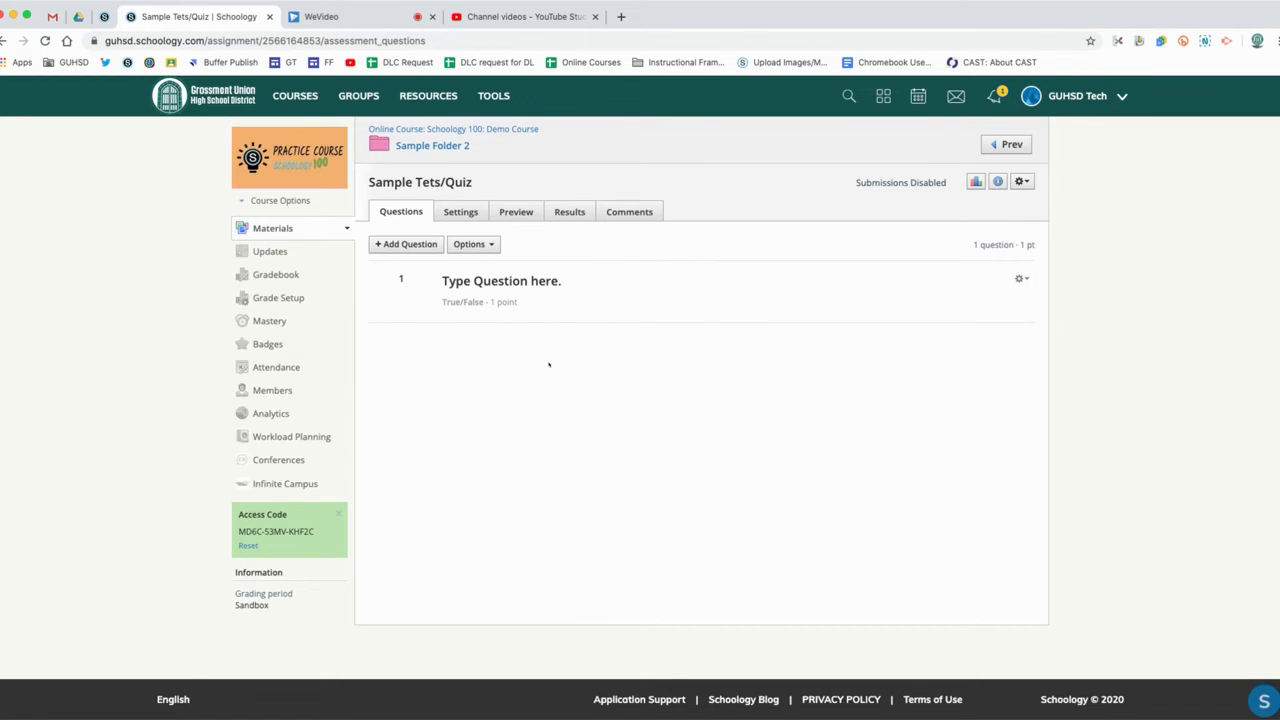
click(476, 246)
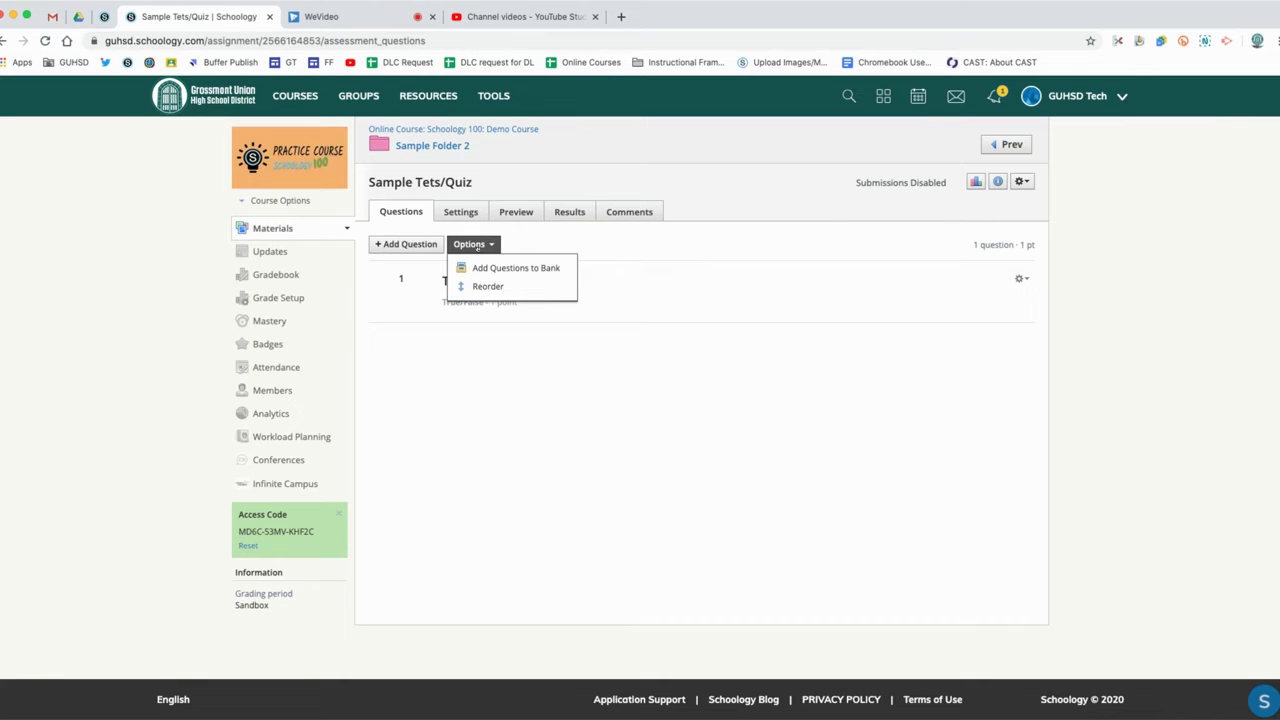
click(480, 346)
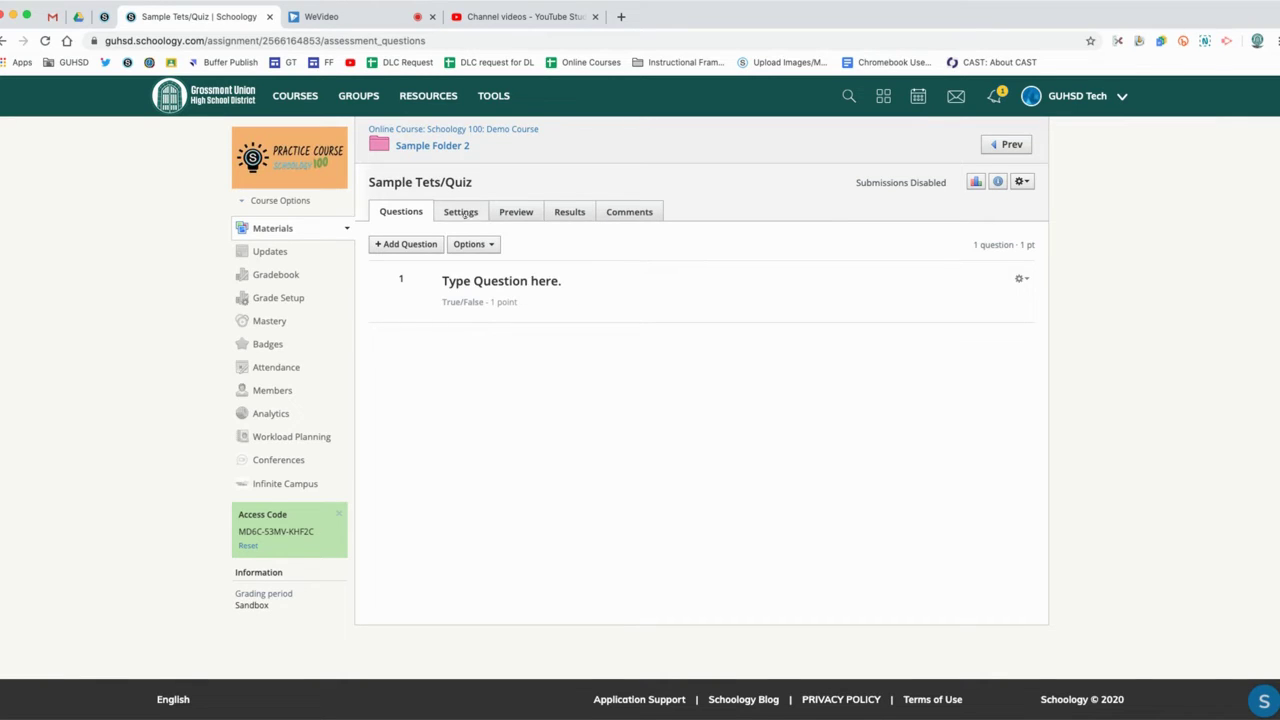
click(406, 247)
click(460, 213)
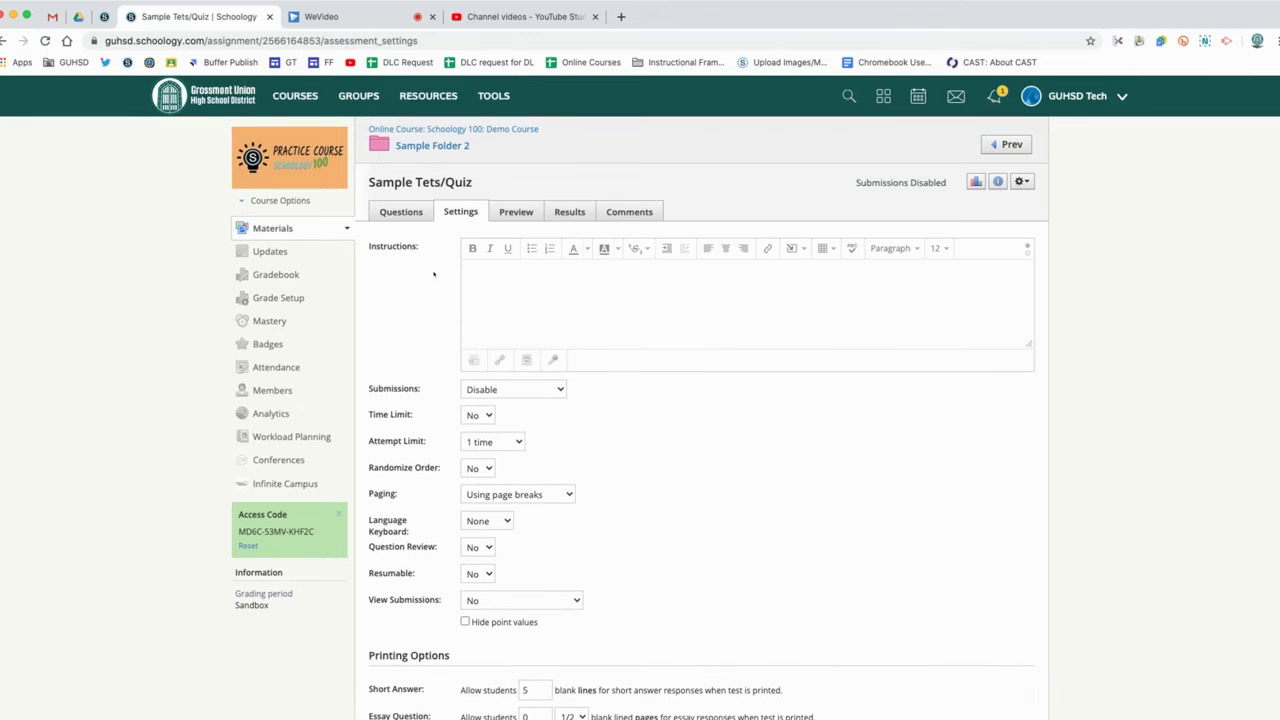
click(479, 279)
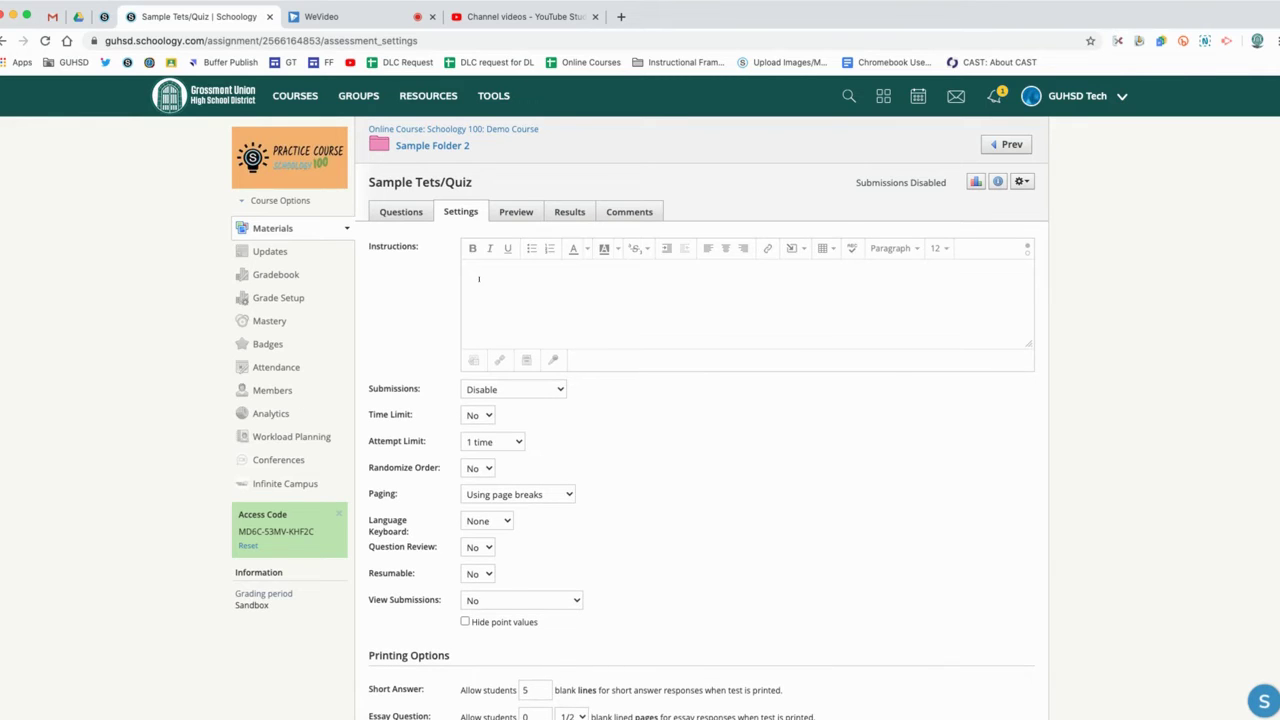
text(Test Instructions.)
triple_click(487, 270)
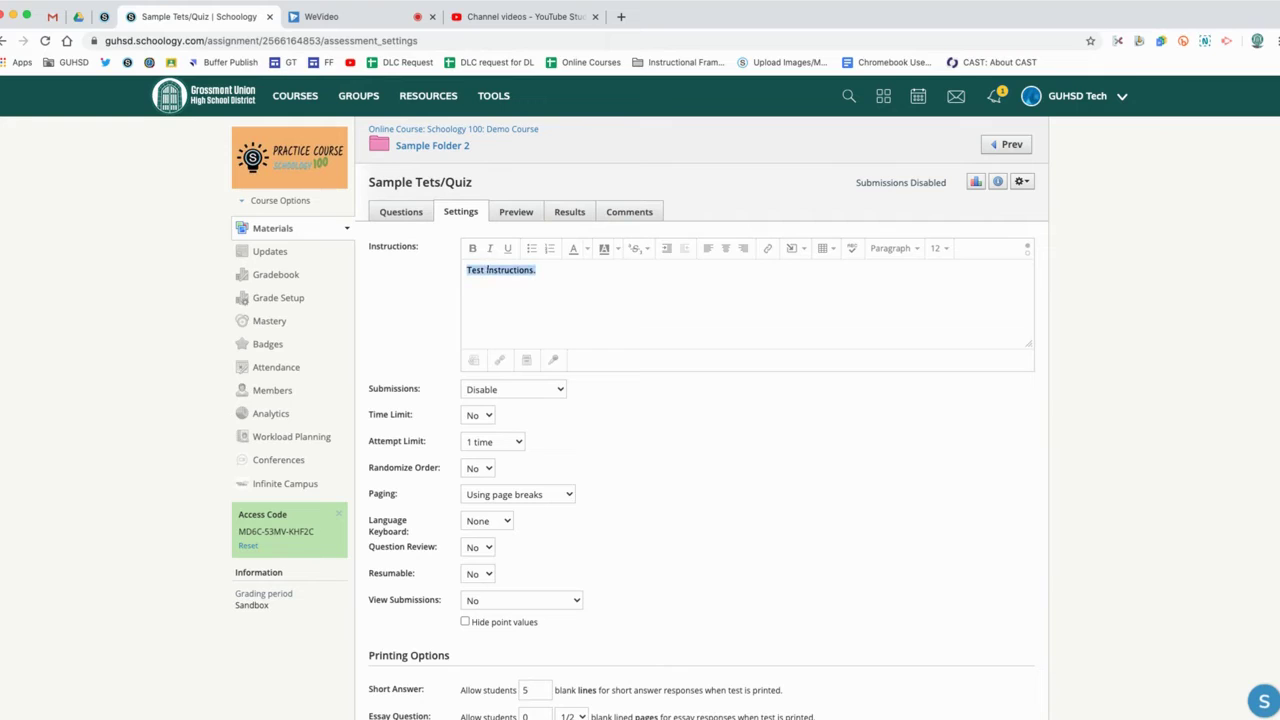
click(937, 248)
click(945, 371)
click(545, 300)
click(404, 392)
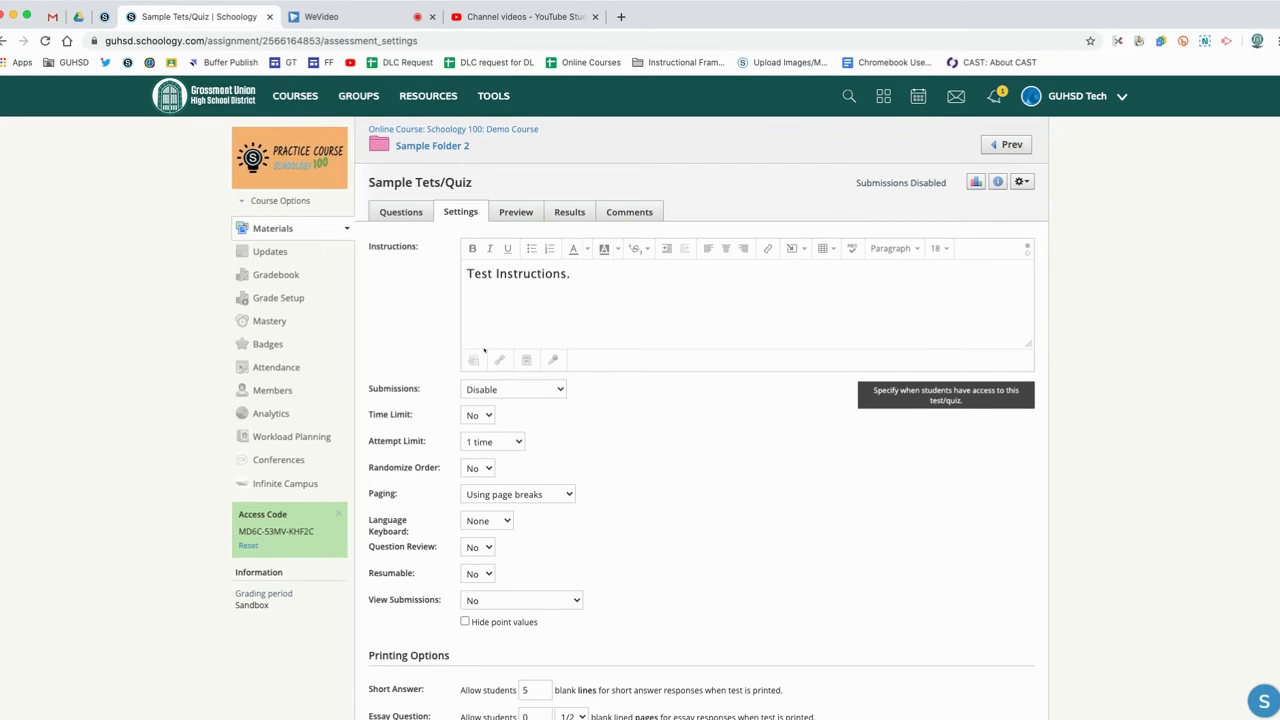
click(481, 390)
click(494, 372)
click(494, 352)
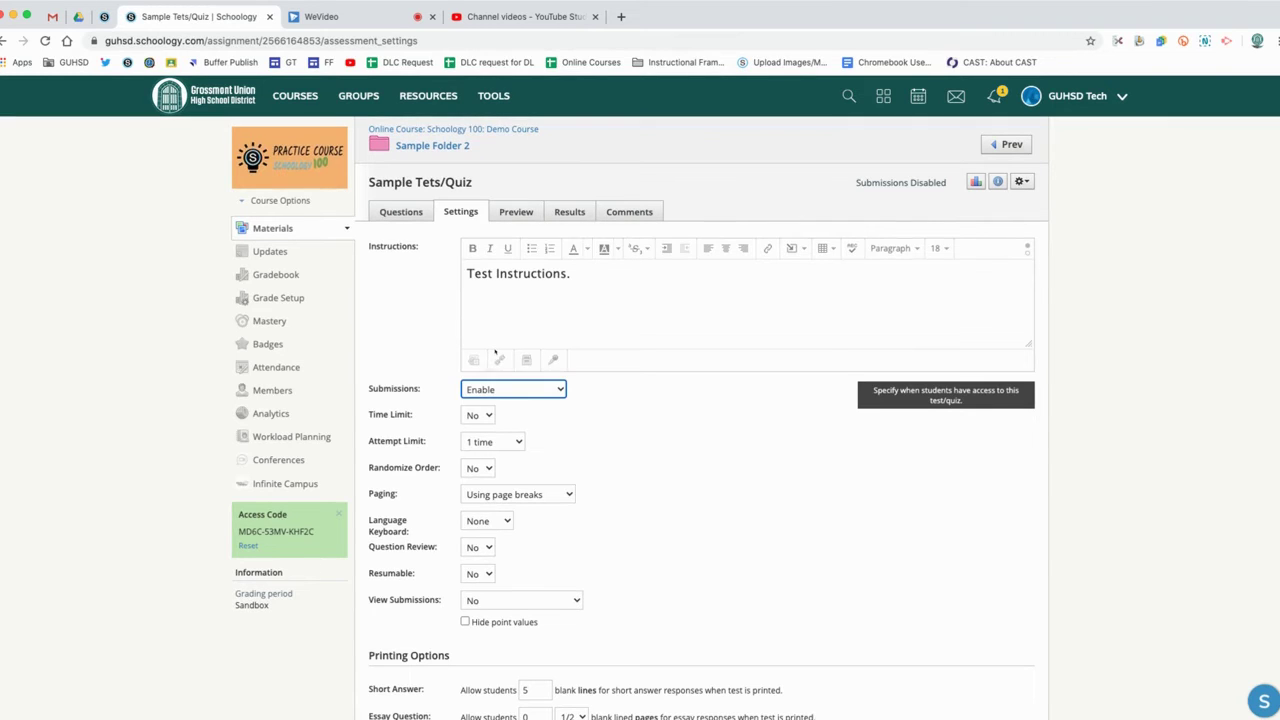
click(611, 398)
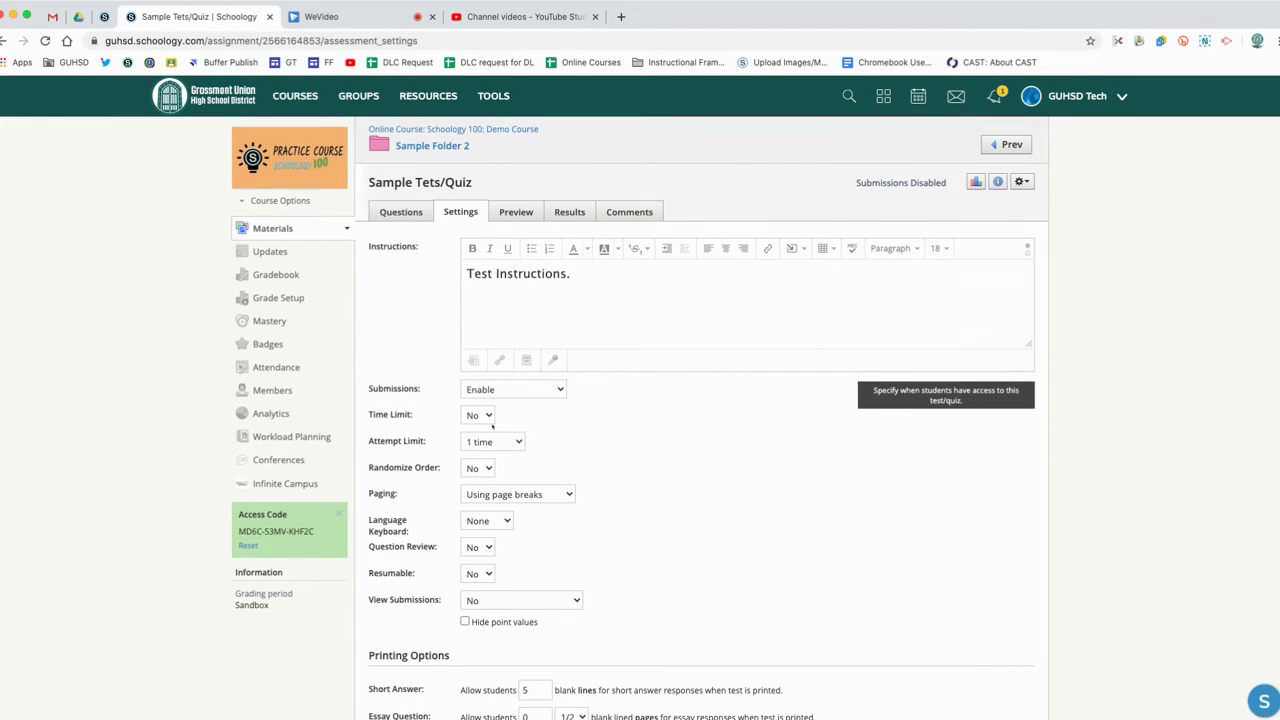
click(513, 389)
click(505, 408)
click(622, 405)
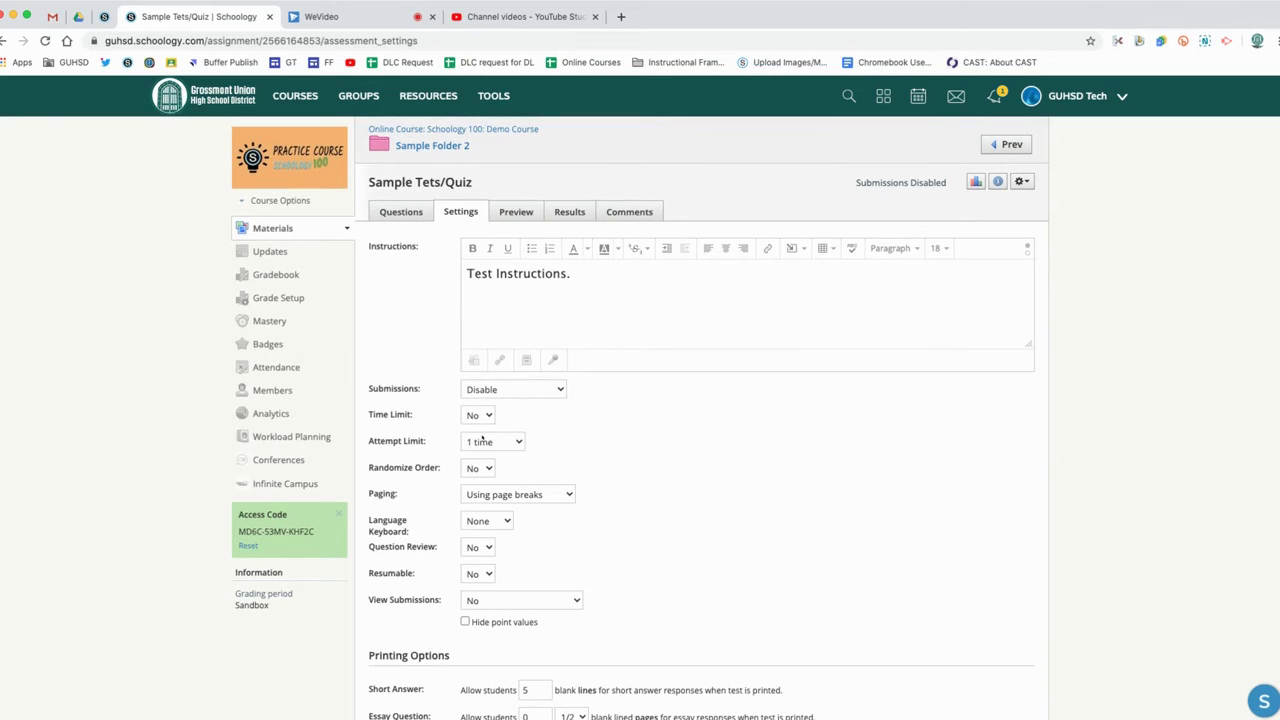
mouse_move(493, 442)
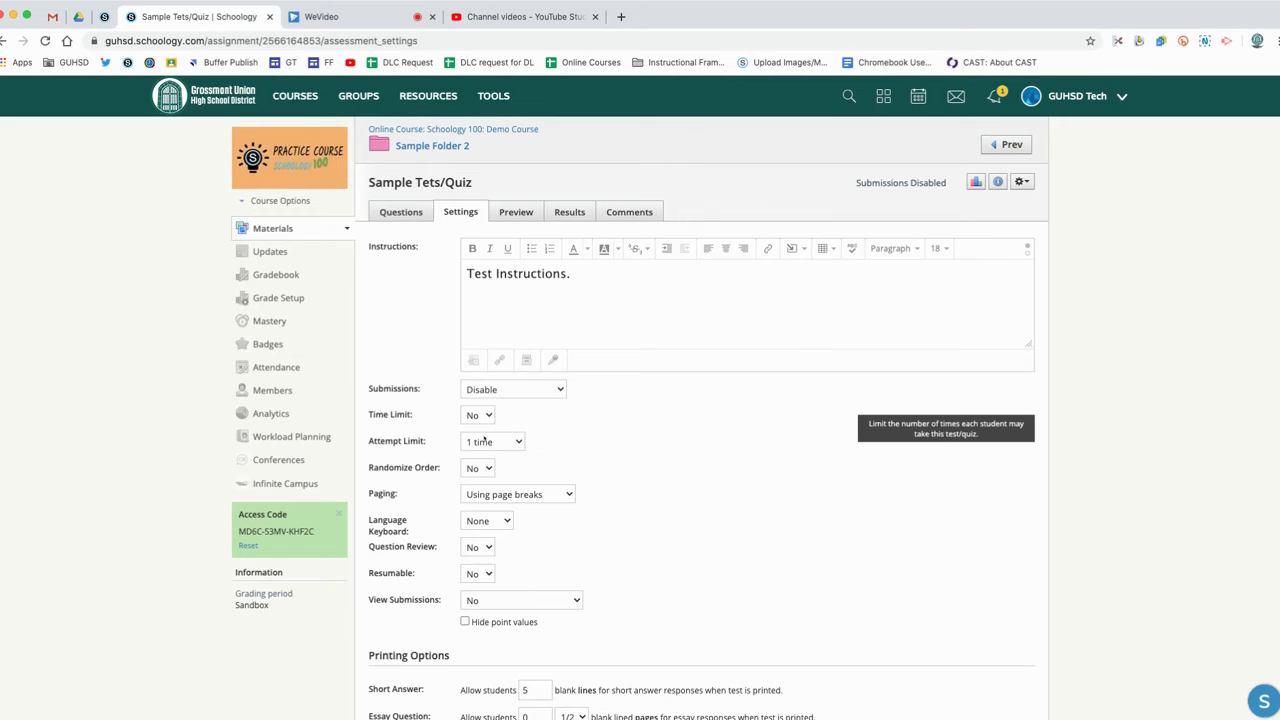
click(485, 440)
scroll(583, 438, down, 2)
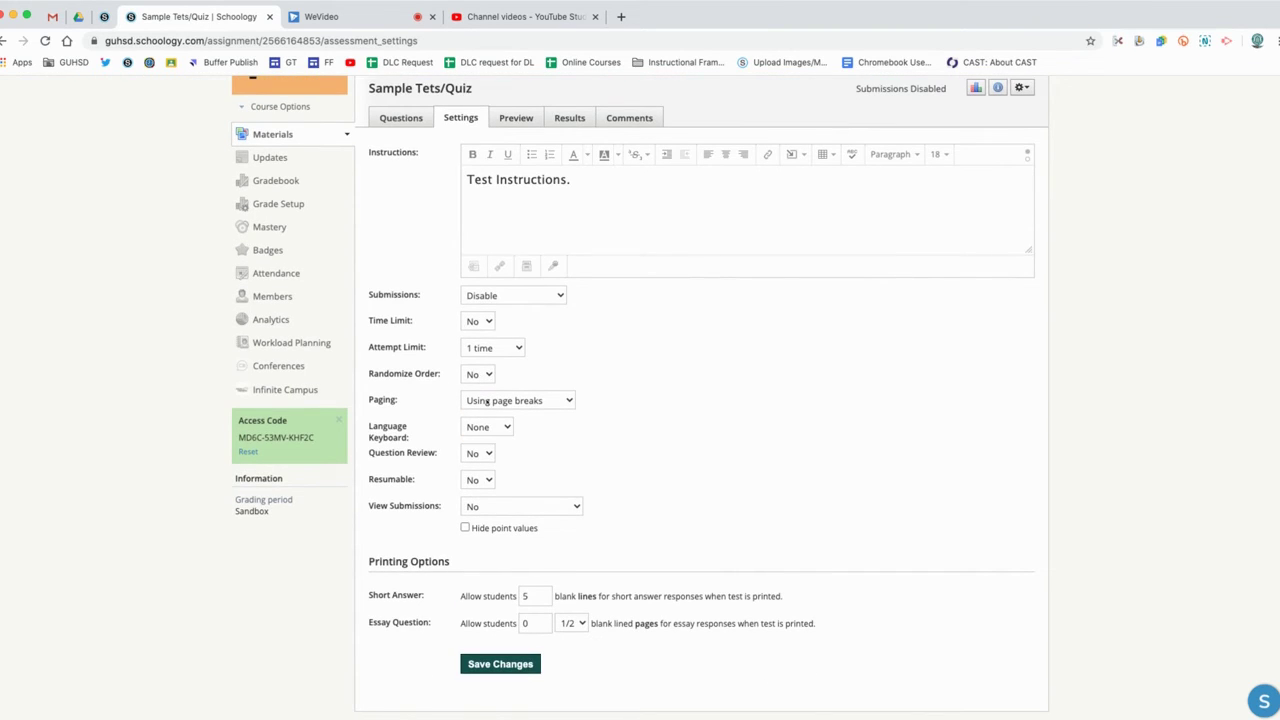
mouse_move(487, 400)
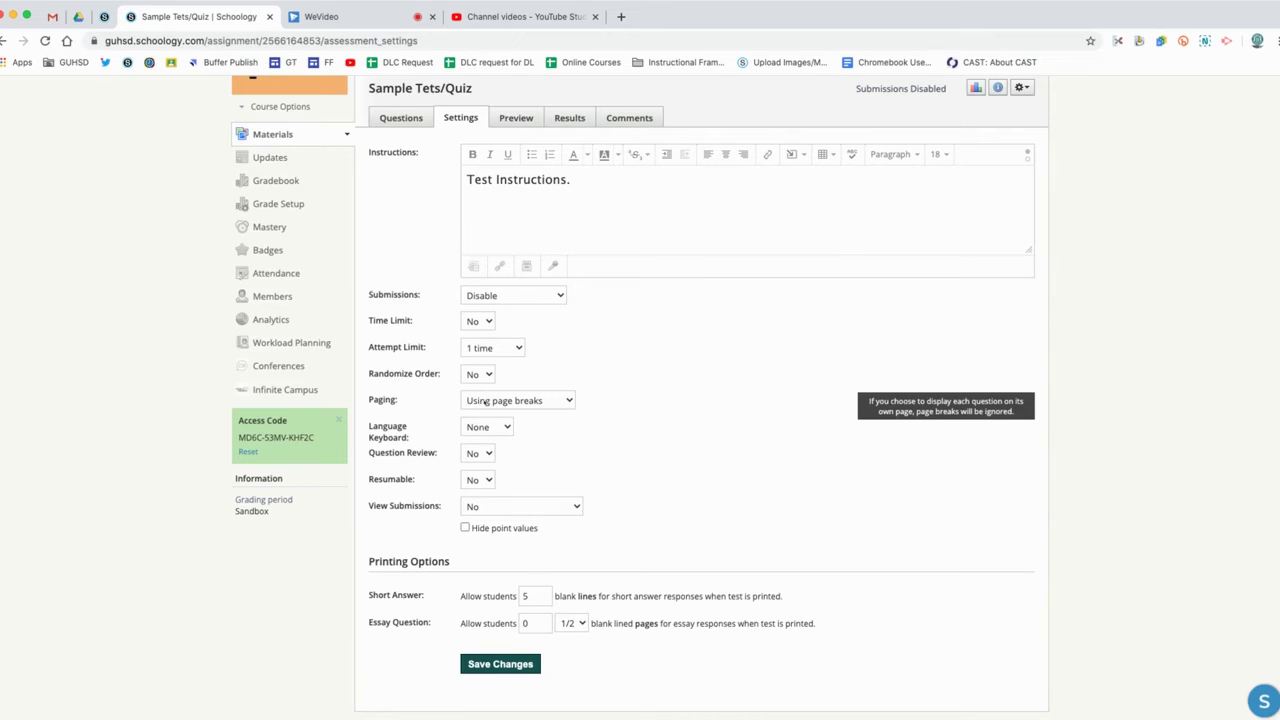
click(485, 400)
scroll(620, 371, up, 2)
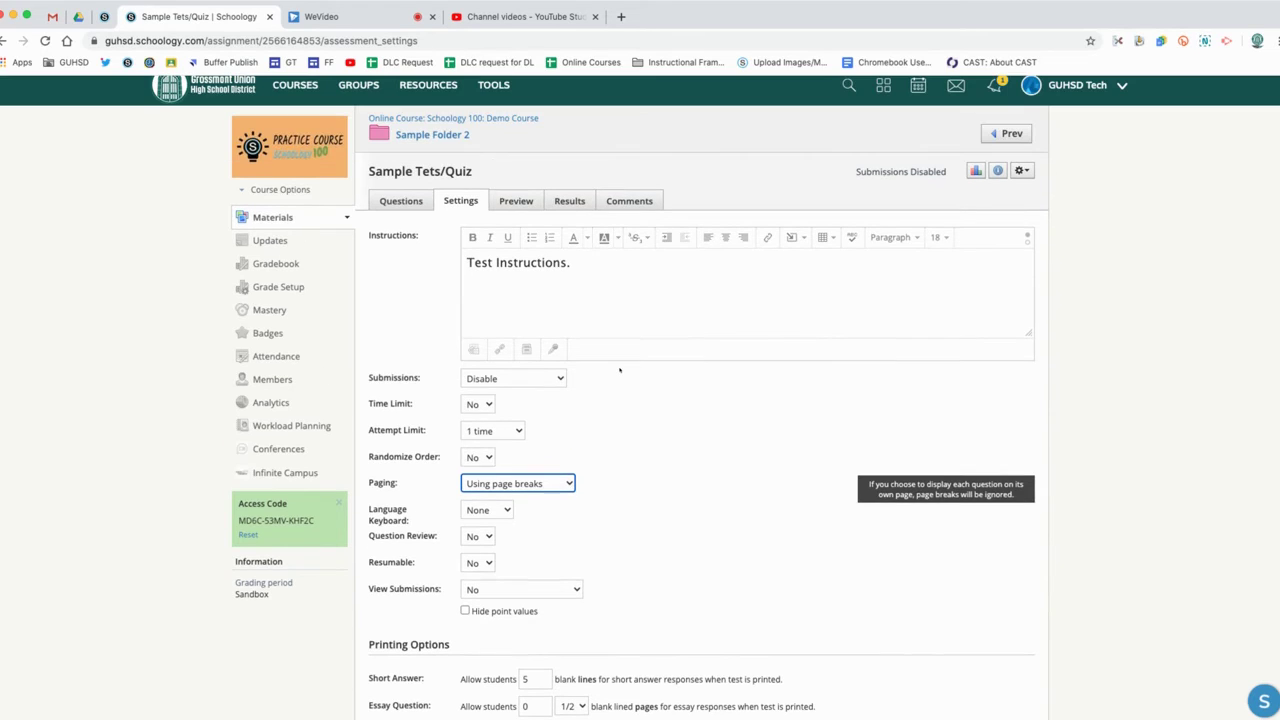
- Insert and confirm a page break after question 1 via Add Question > Page Break
click(401, 201)
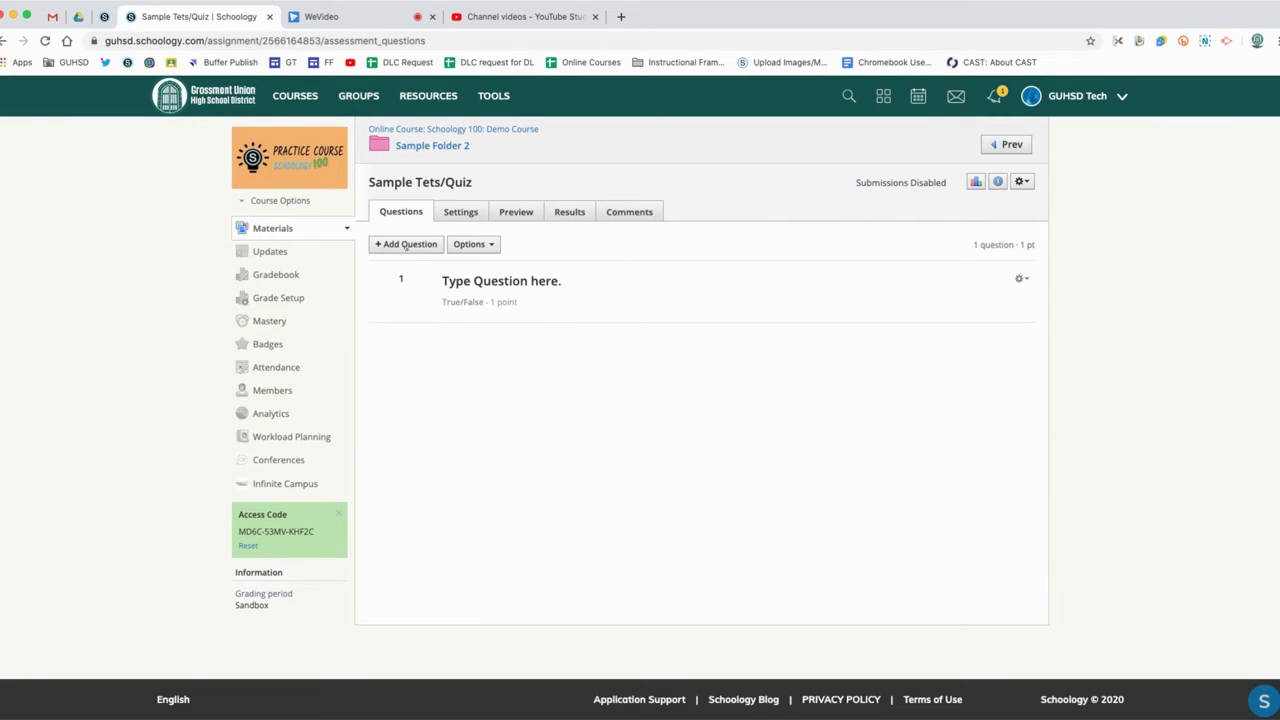
click(406, 244)
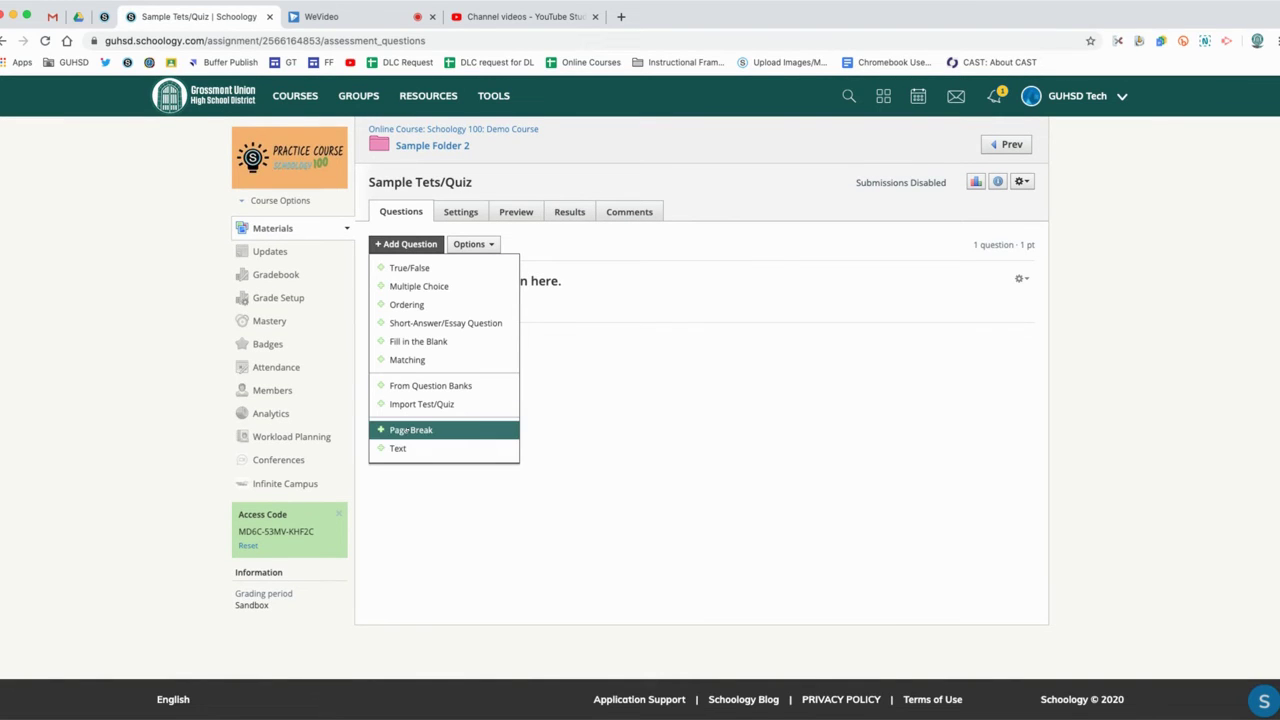
click(408, 430)
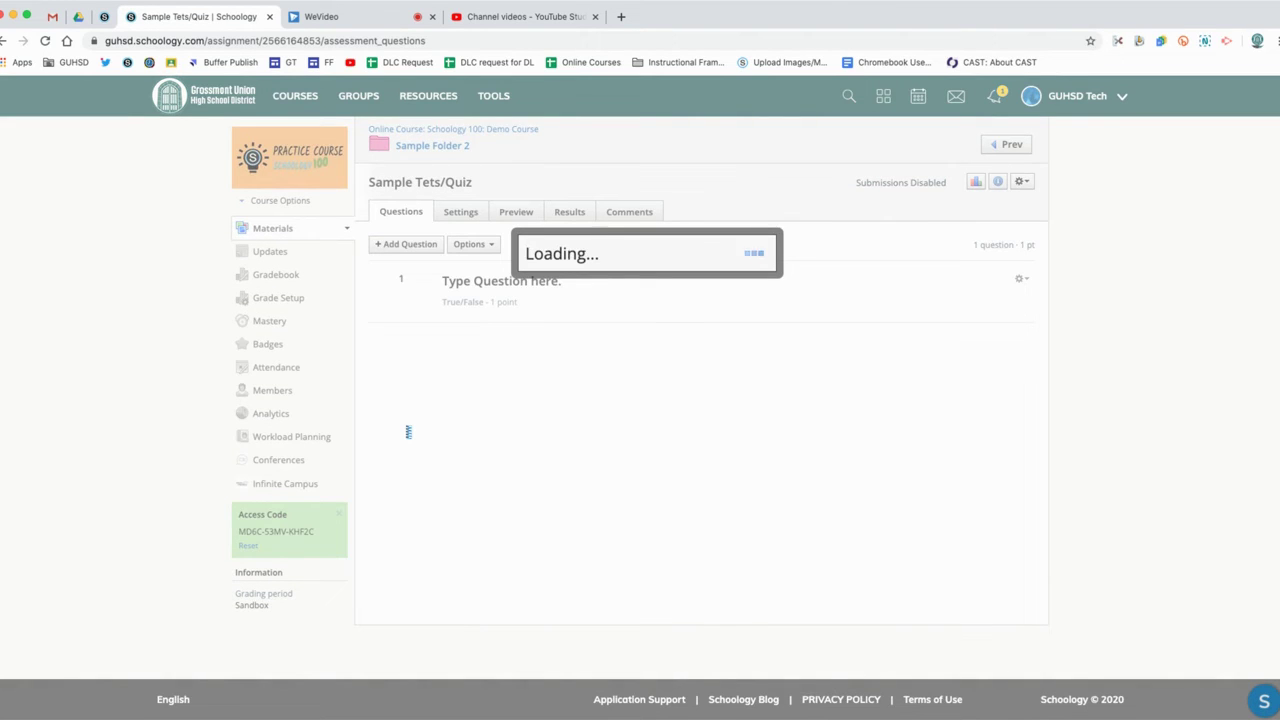
click(624, 301)
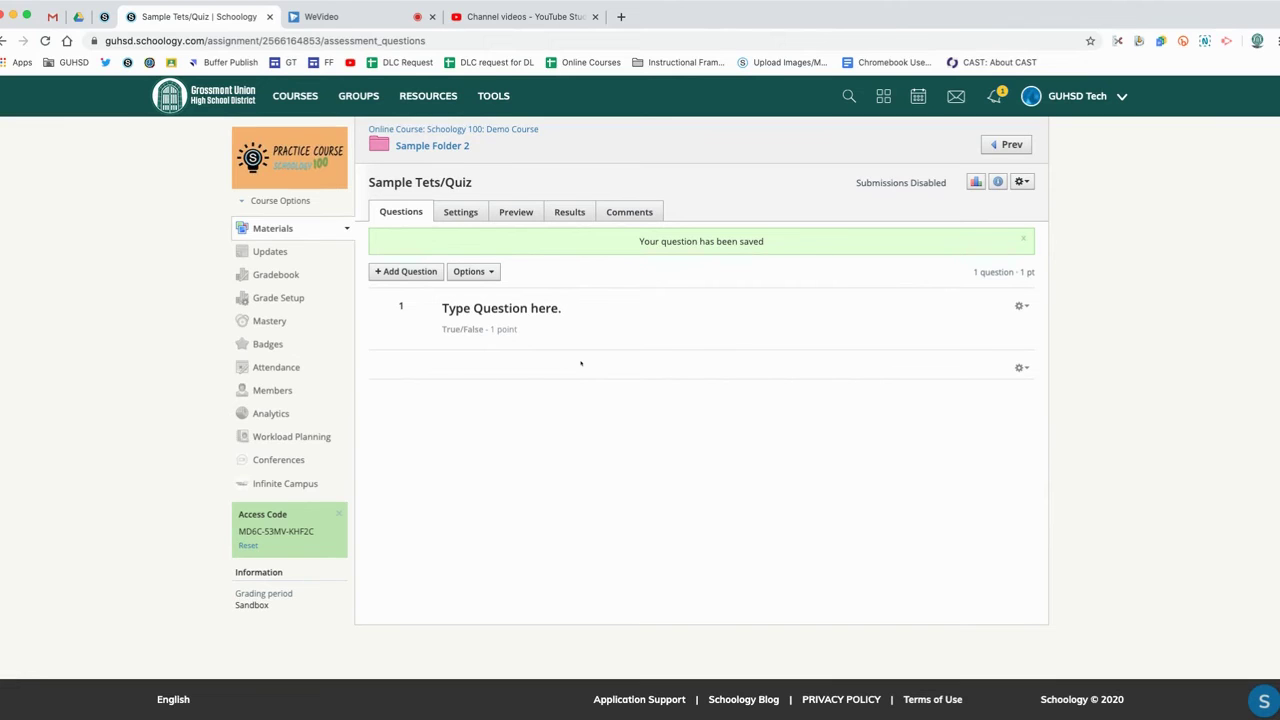
- Review the Paging, Language Keyboard, Question Review, Resumable and View Submissions settings options
click(458, 212)
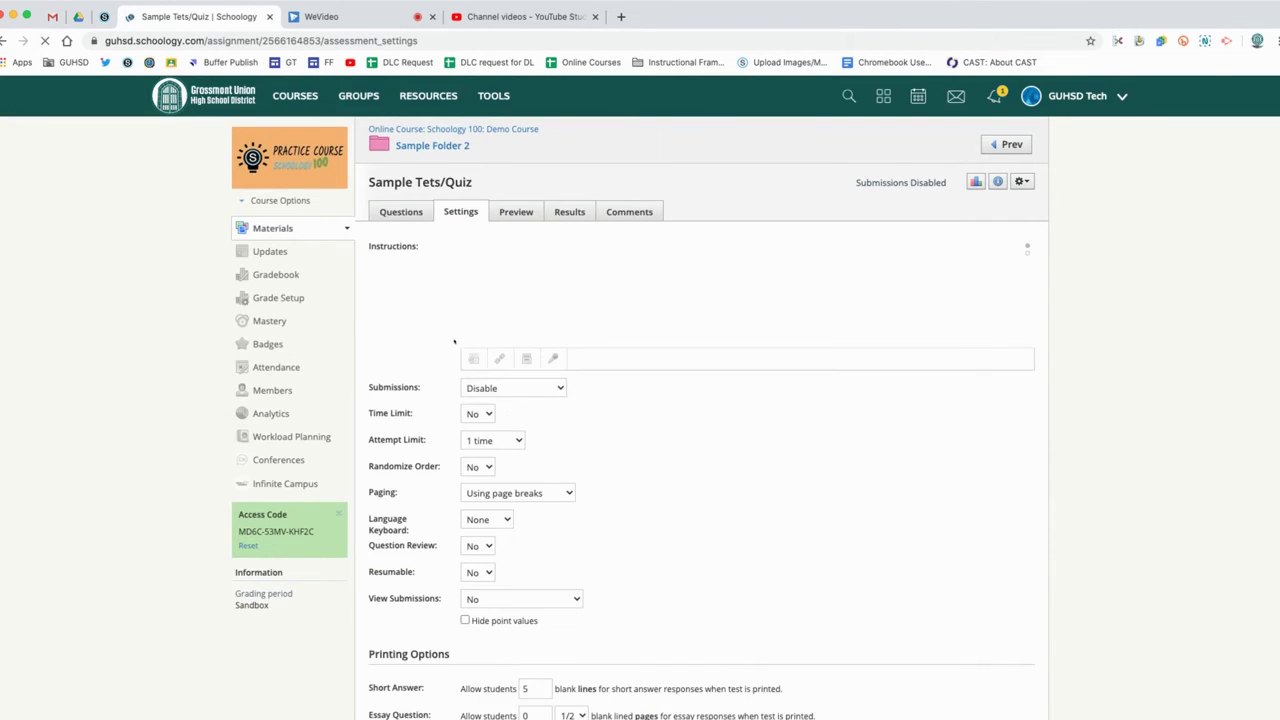
scroll(455, 400, down, 2)
mouse_move(496, 421)
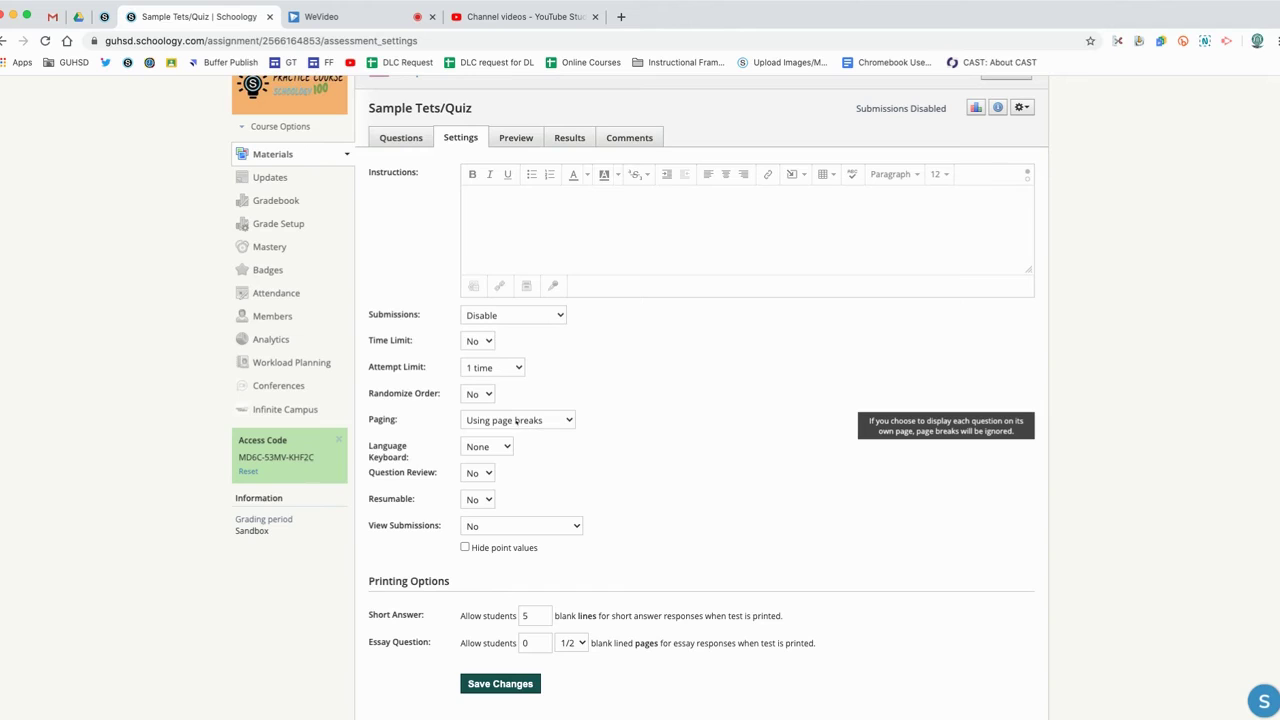
click(516, 421)
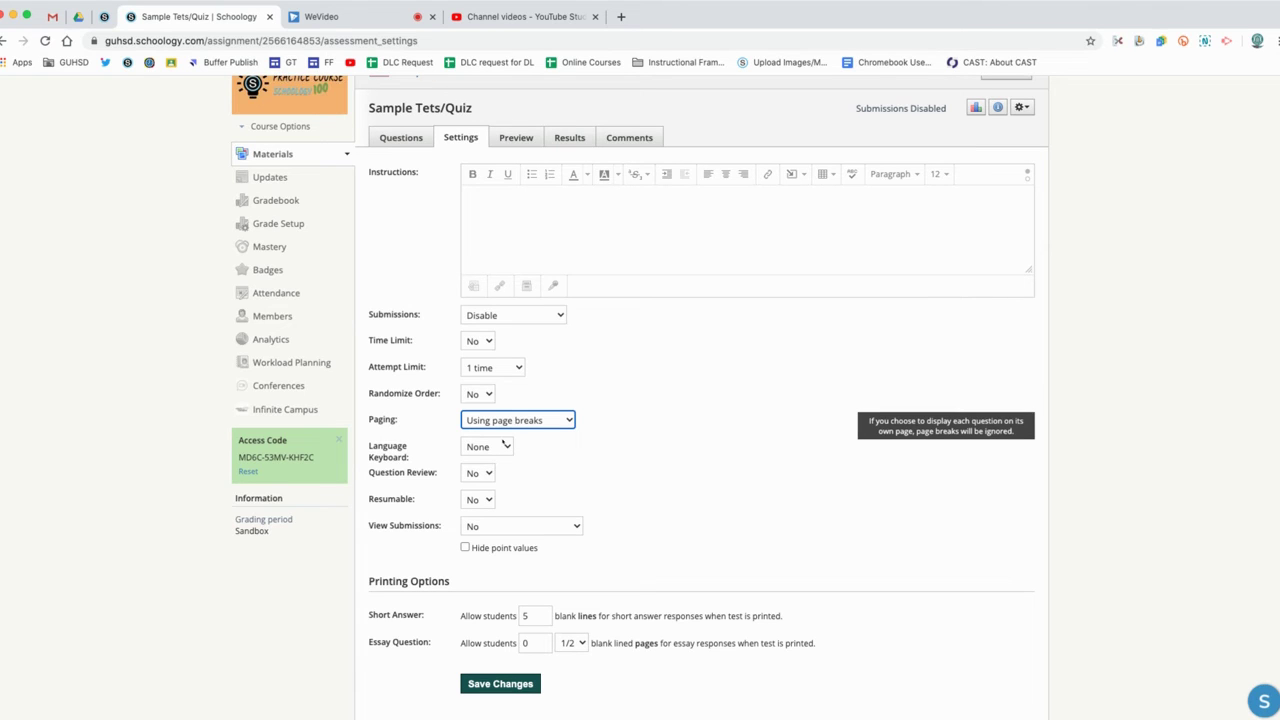
click(500, 448)
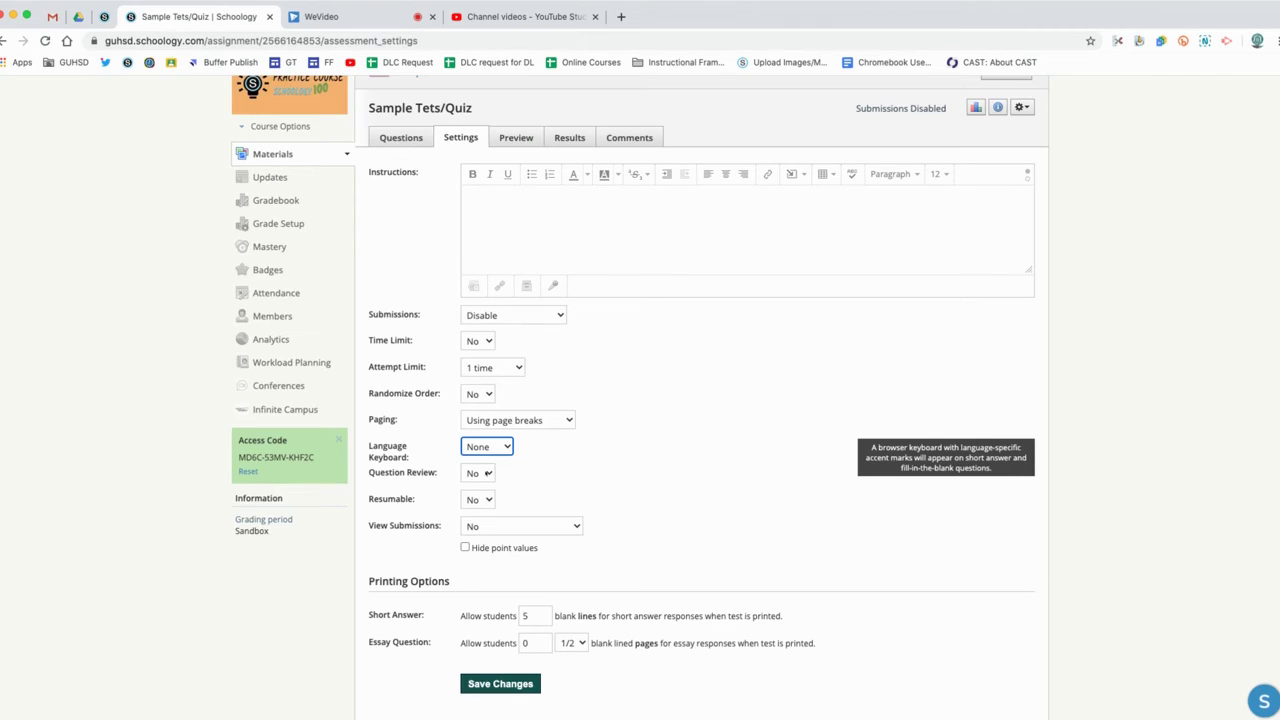
mouse_move(488, 474)
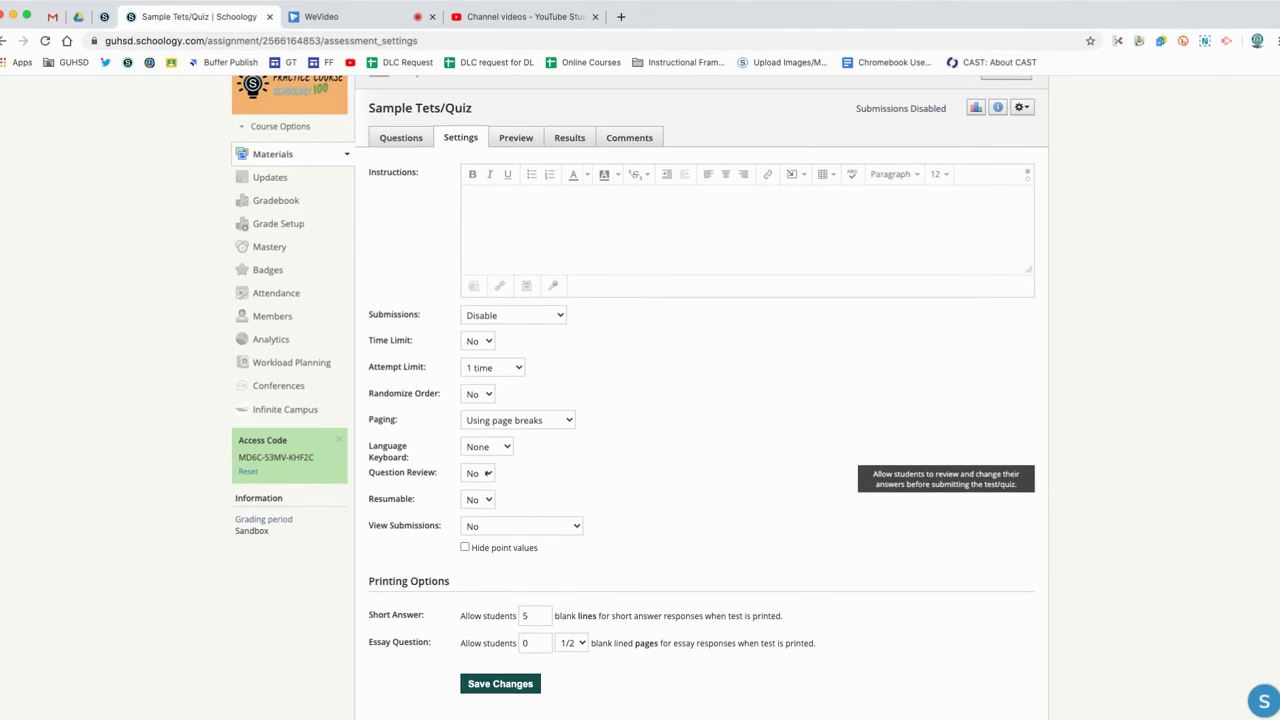
click(488, 474)
mouse_move(478, 500)
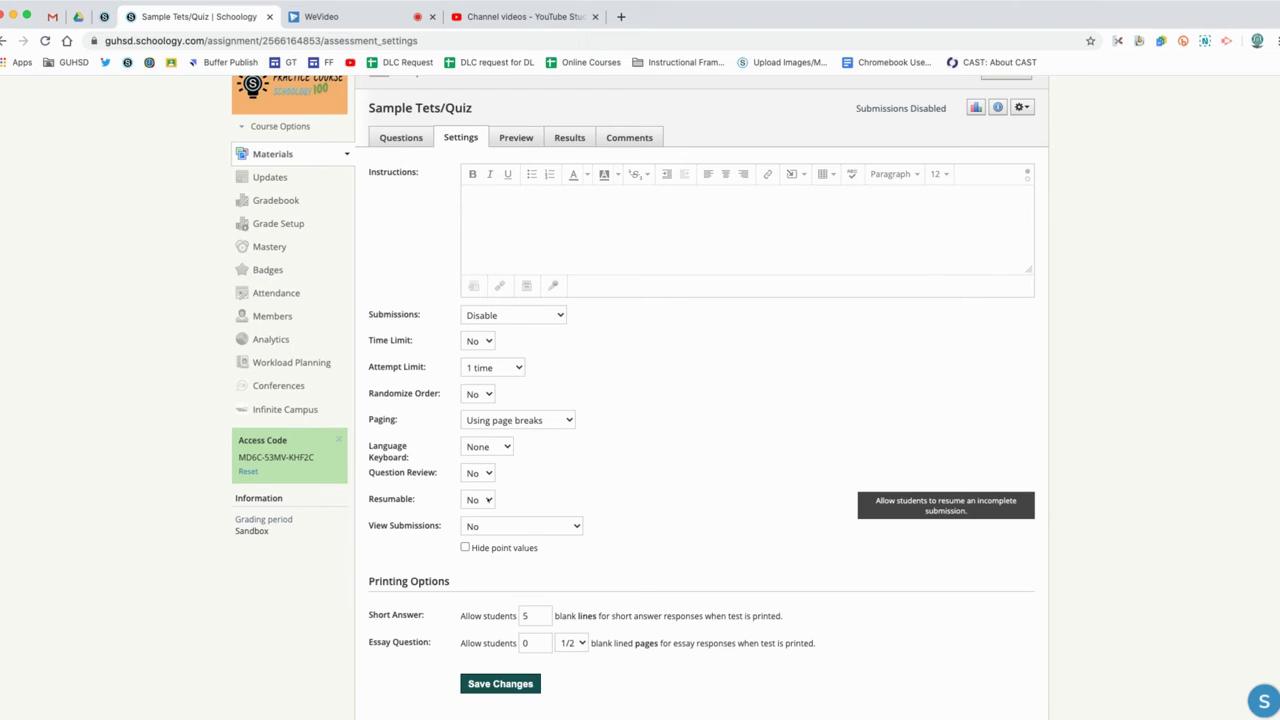
click(480, 499)
click(491, 526)
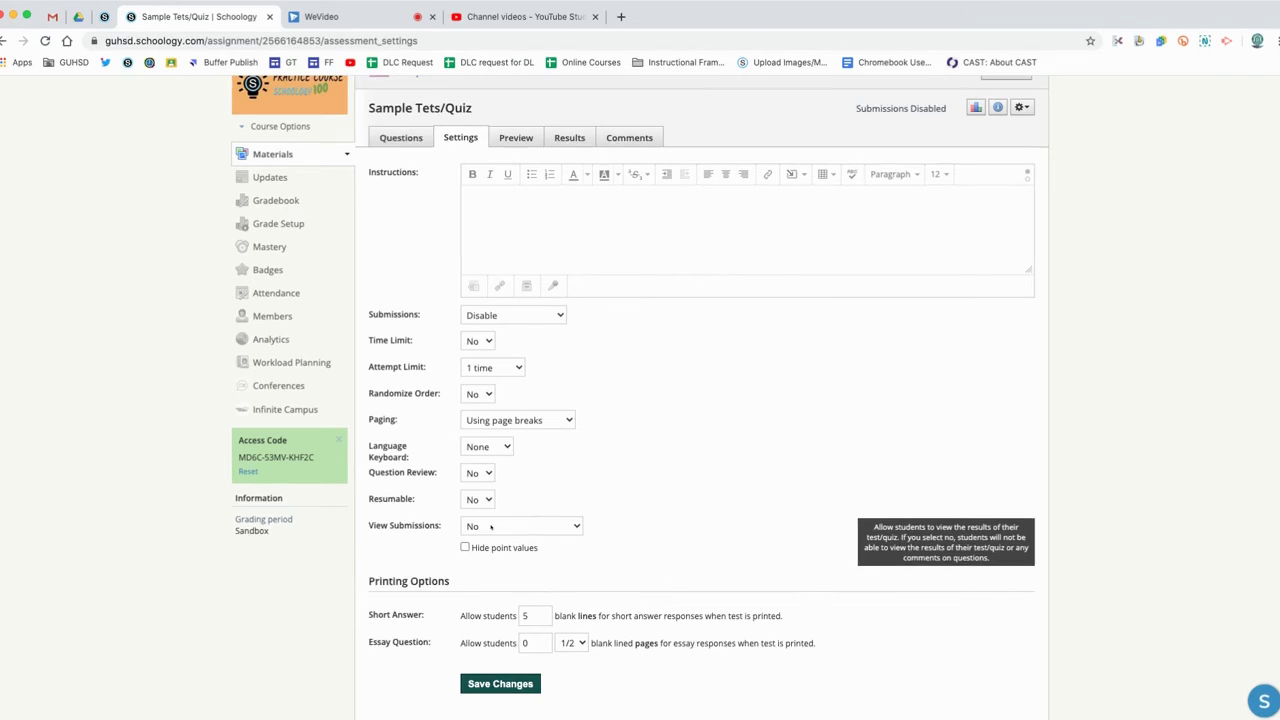
click(491, 526)
click(484, 526)
click(484, 527)
click(488, 537)
click(500, 527)
click(506, 527)
click(520, 526)
click(465, 547)
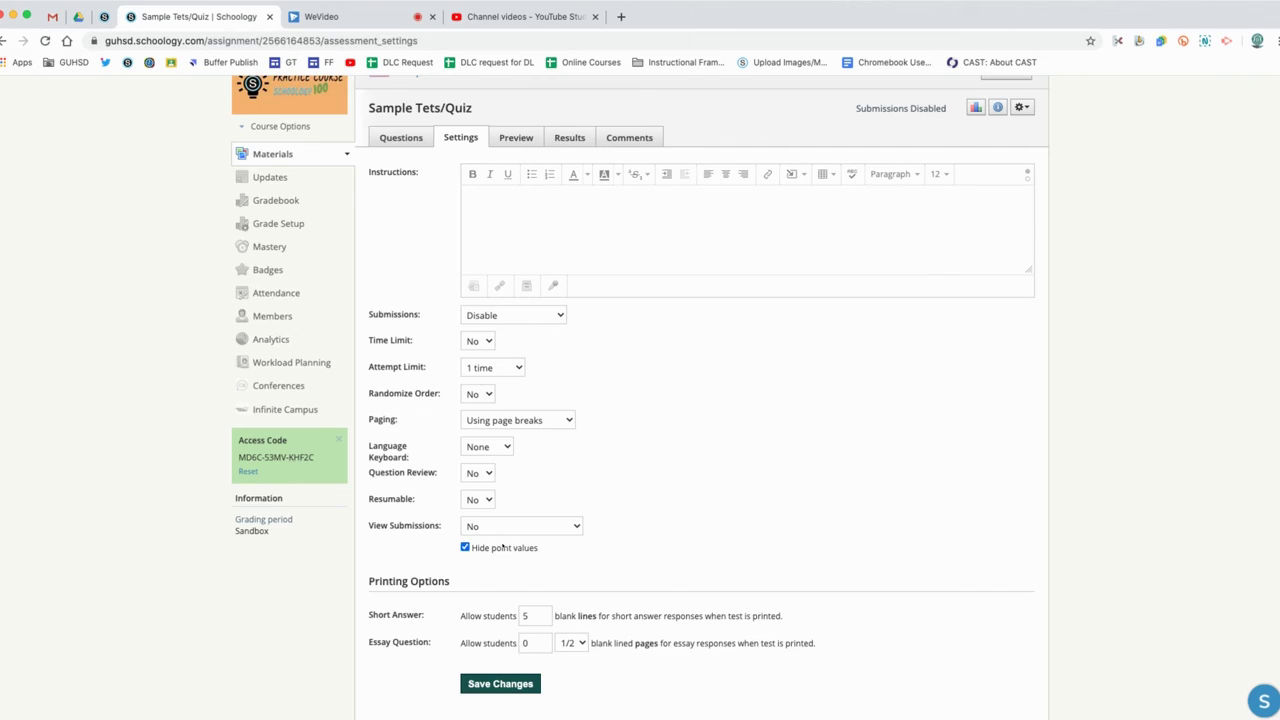
click(465, 547)
scroll(659, 547, down, 2)
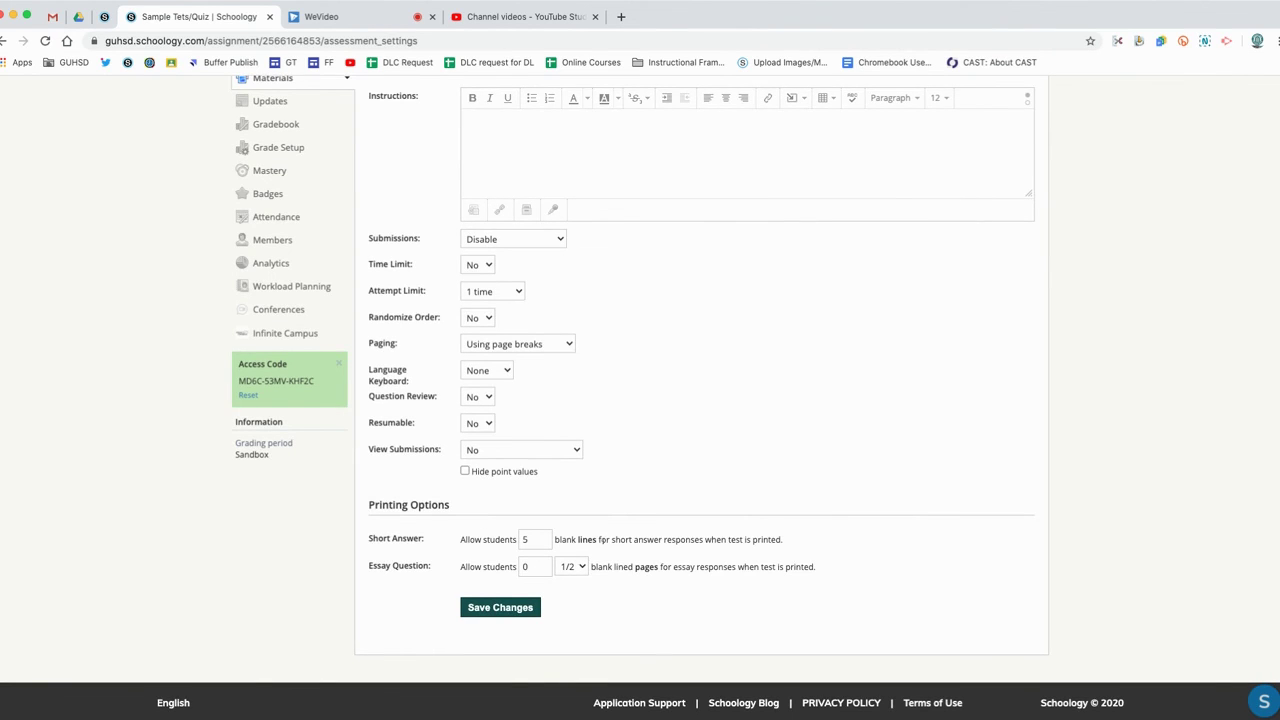
scroll(602, 540, up, 2)
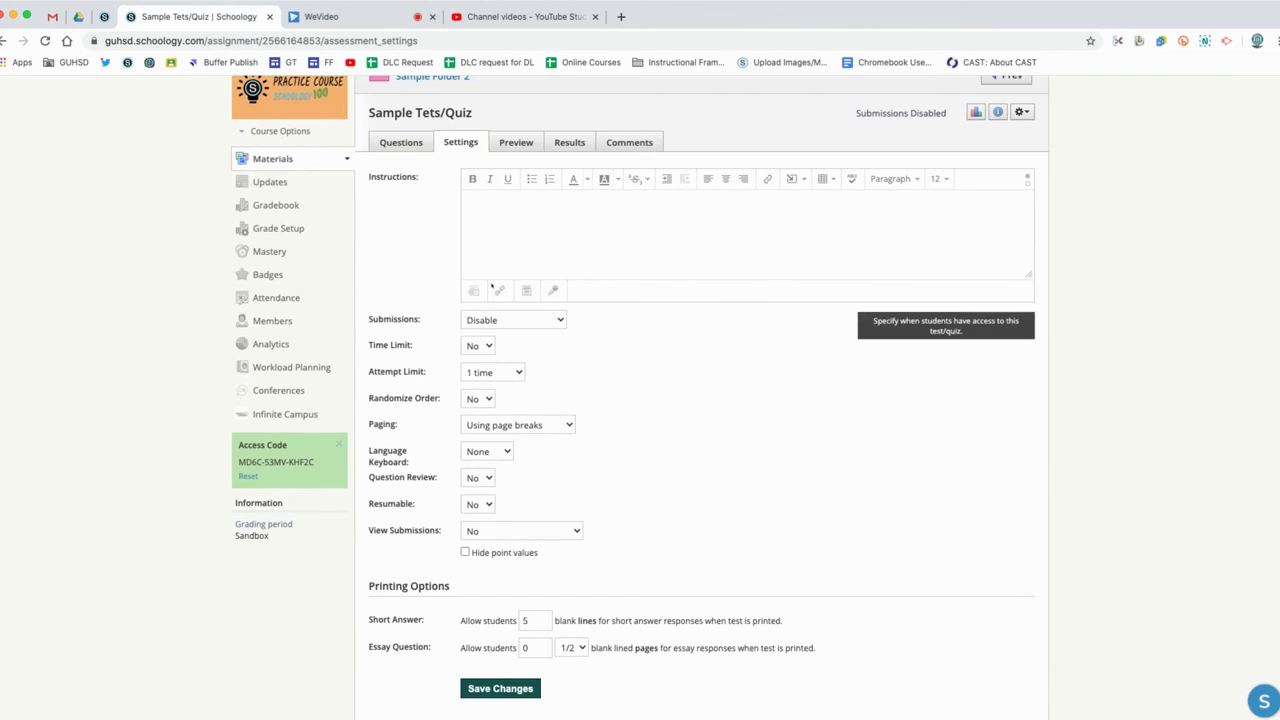
- Set Submissions to Enable and save the quiz settings
key(Down)
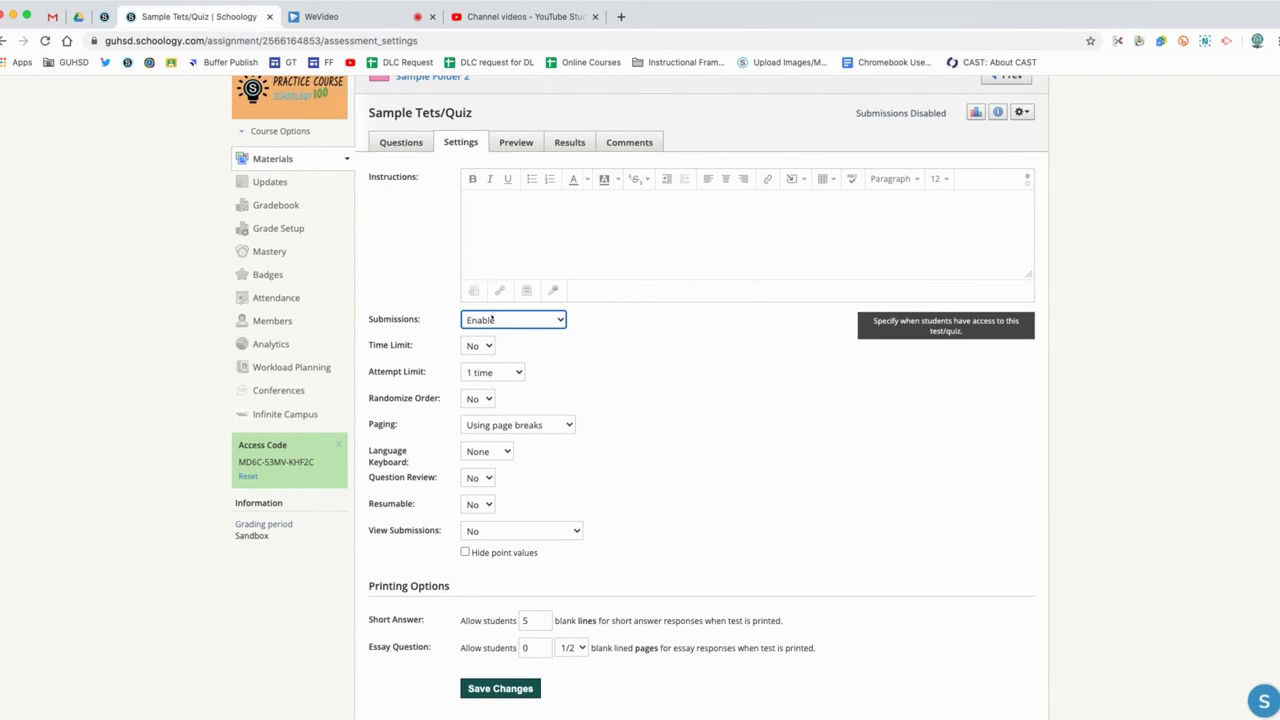
click(651, 331)
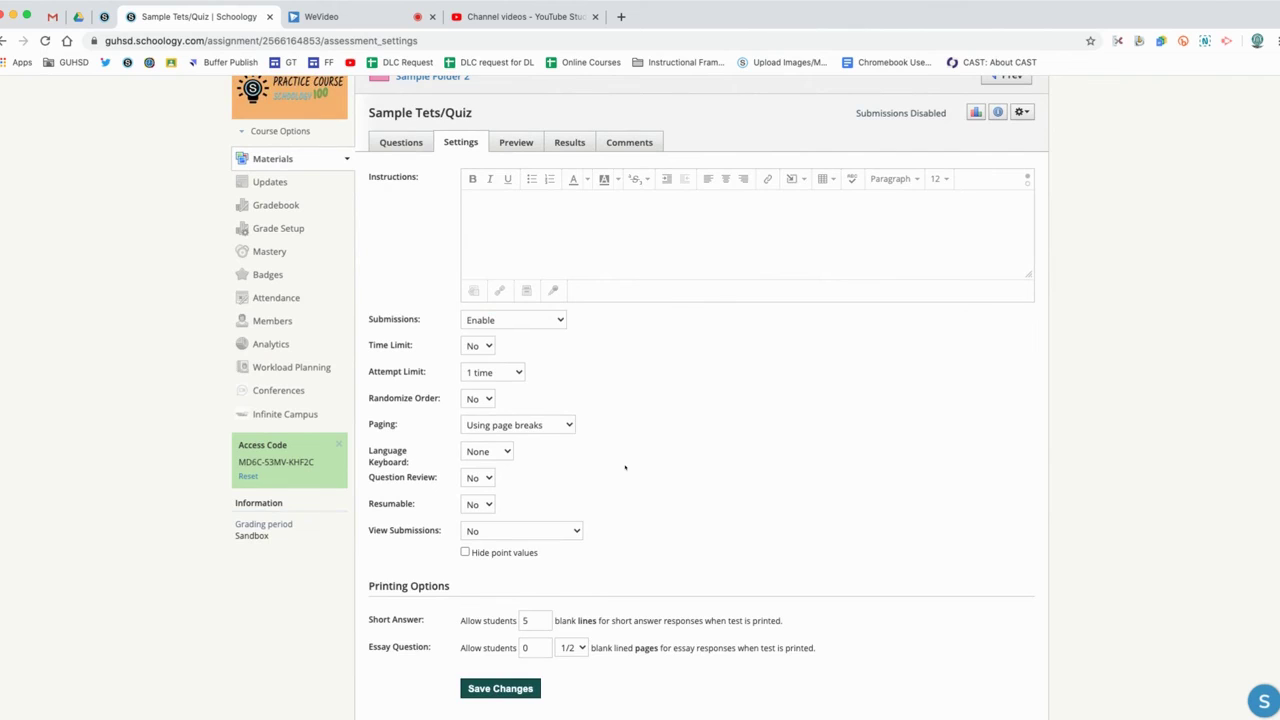
scroll(640, 400, down, 1)
click(502, 637)
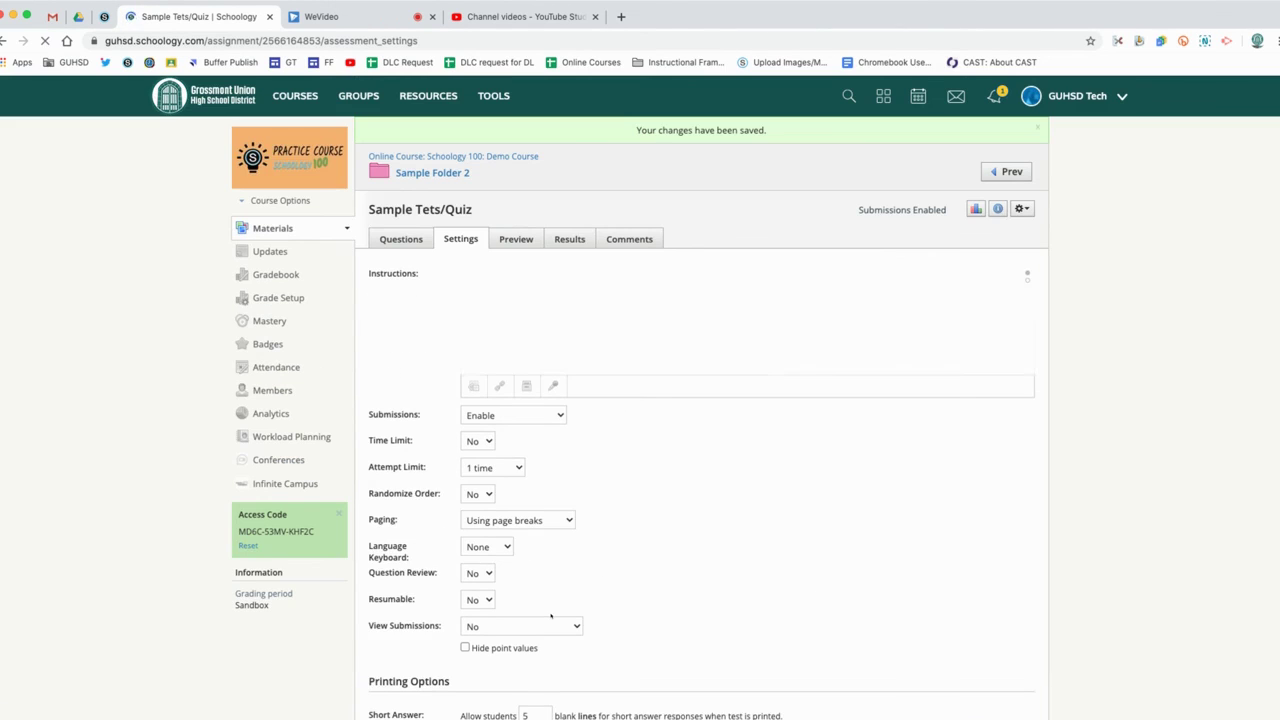
- Preview Sample Tets/Quiz and start a new attempt as a student
click(515, 239)
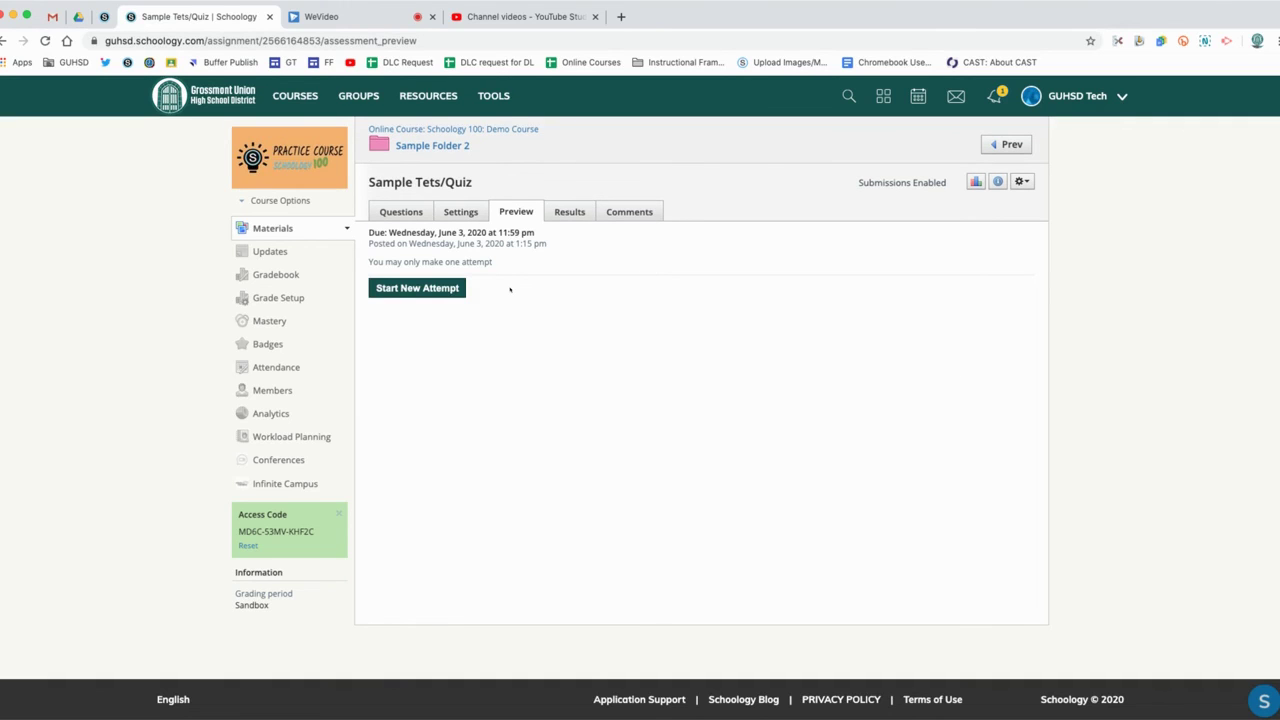
click(447, 289)
- Go back to Sample Folder 2 and open the options menu for Sample Tets/Quiz
click(450, 146)
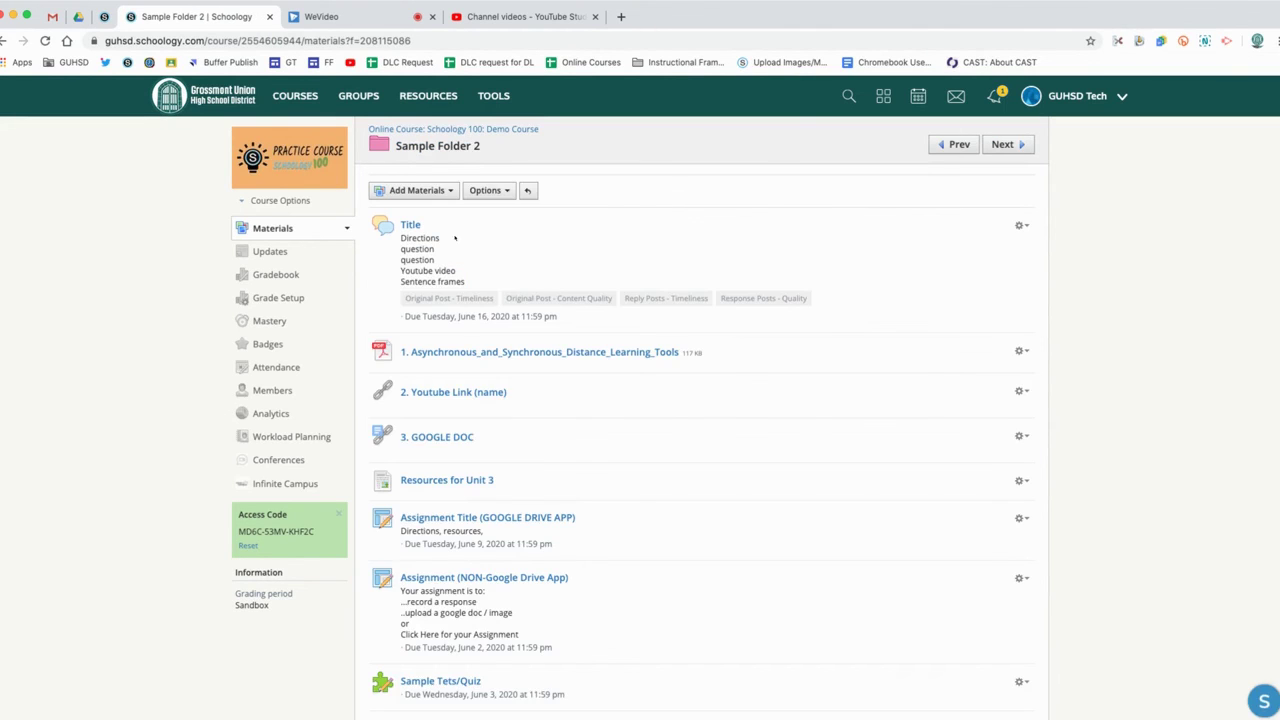
scroll(466, 313, down, 2)
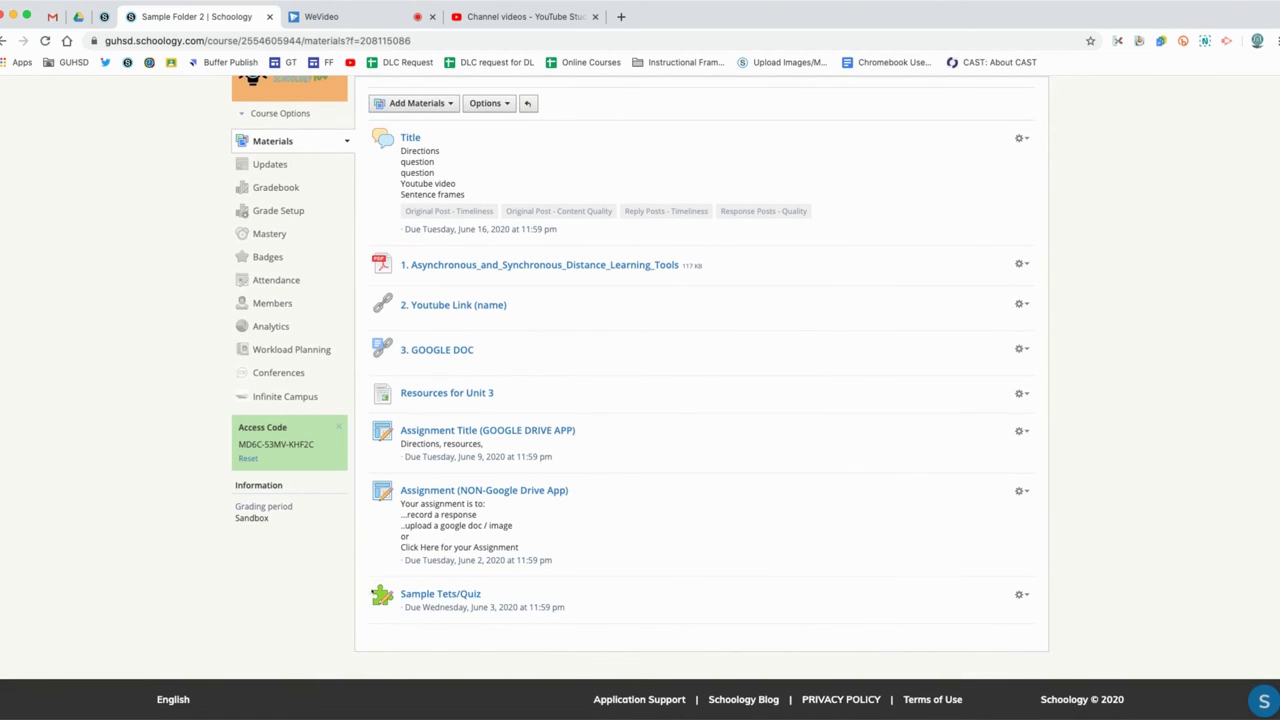
click(448, 104)
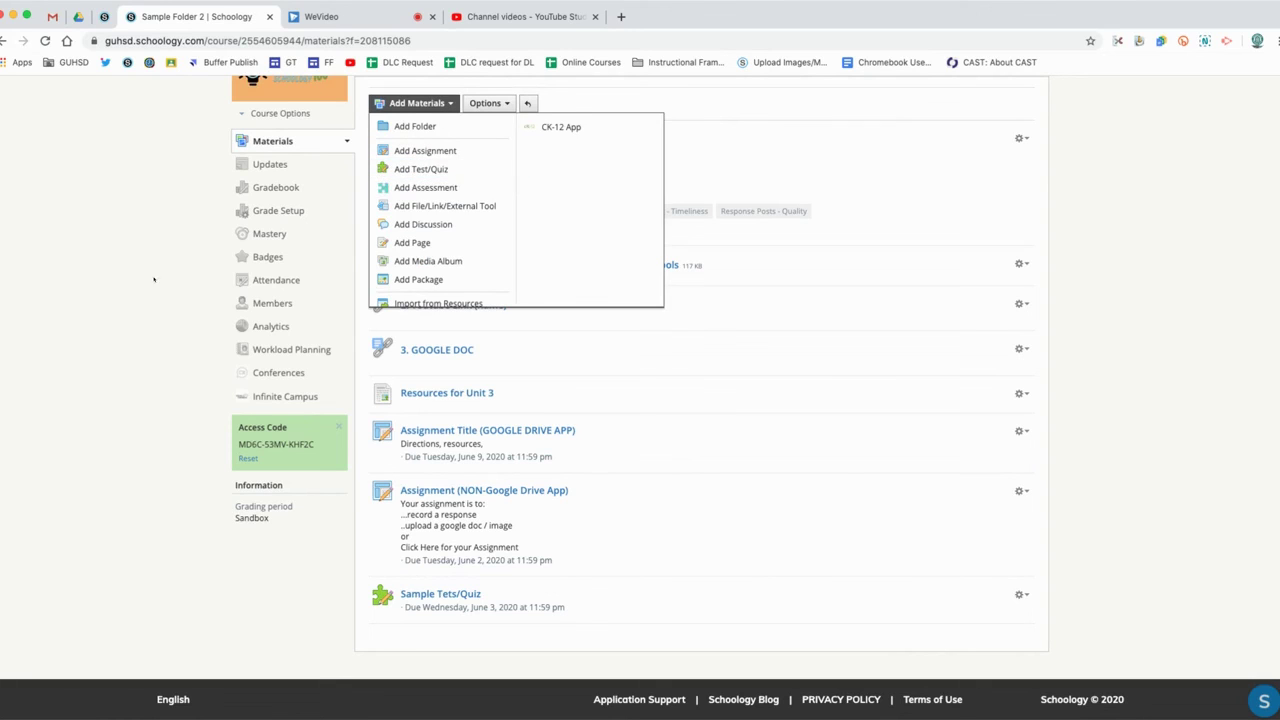
click(1021, 594)
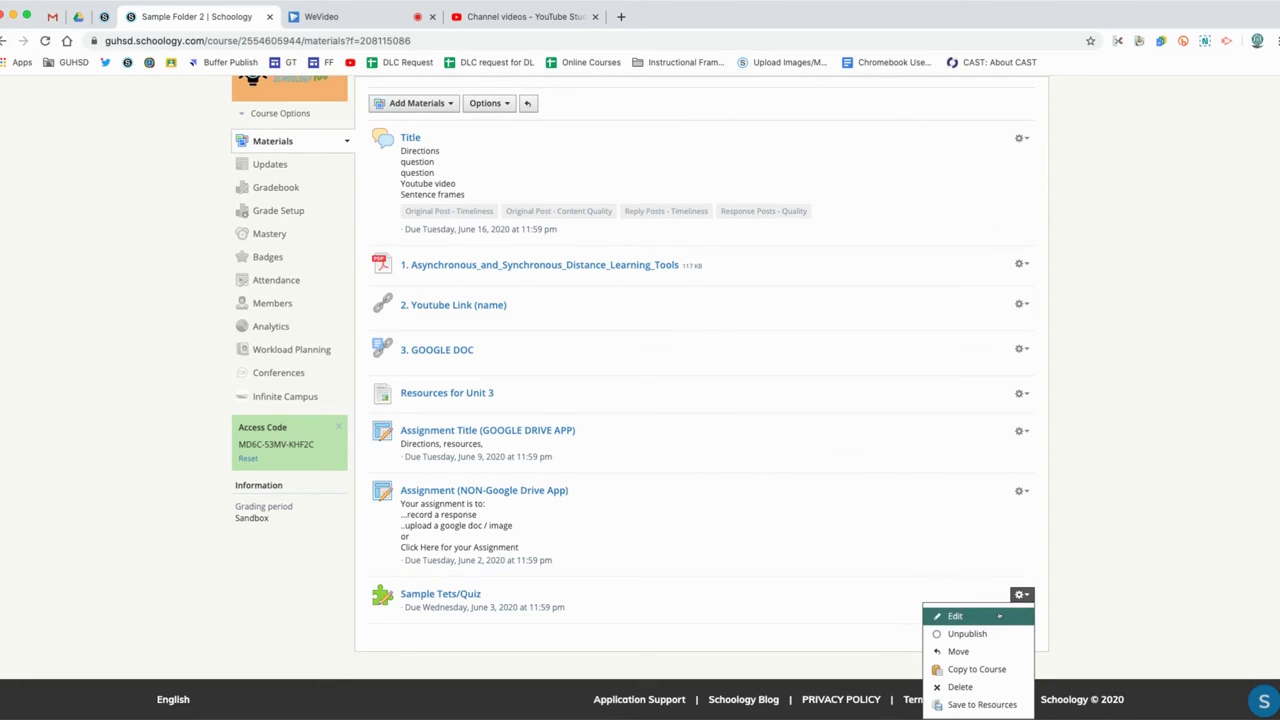